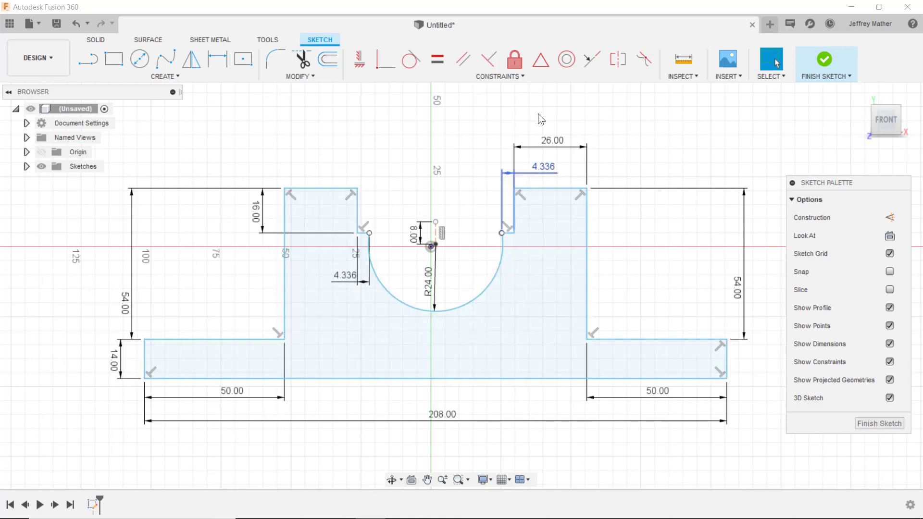
Constrain the base's bottom edge horizontal and try the same constraint on the left flange's top edge.
click(359, 59)
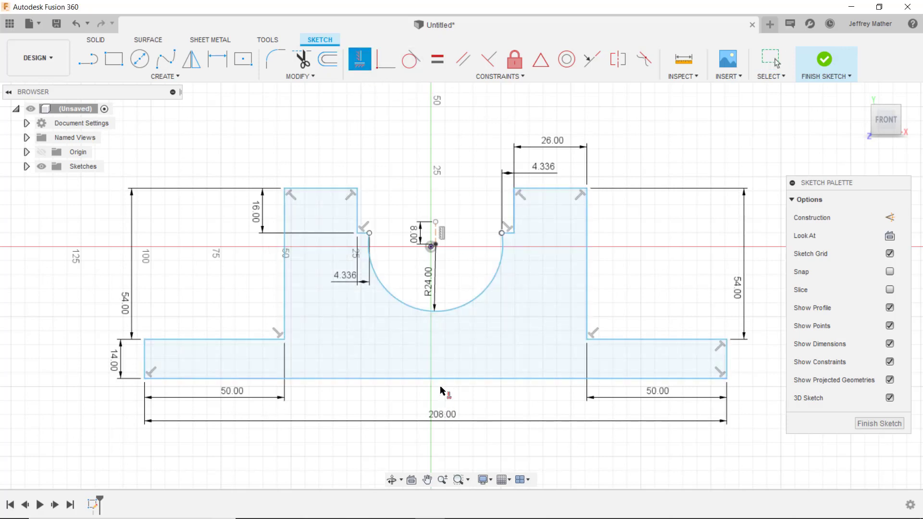
click(439, 380)
click(236, 341)
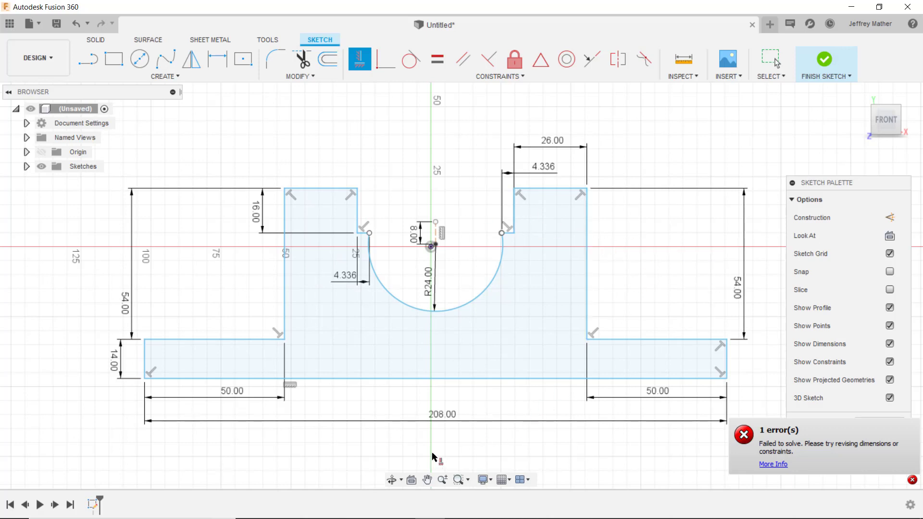
key(Escape)
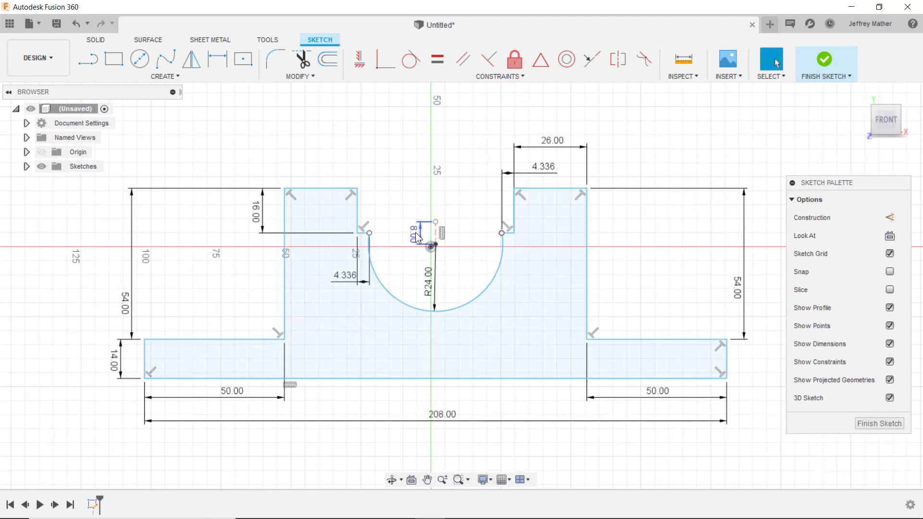
Delete the short vertical construction line near the arc's centre, and make the arc's centre point coincident with the origin.
click(436, 238)
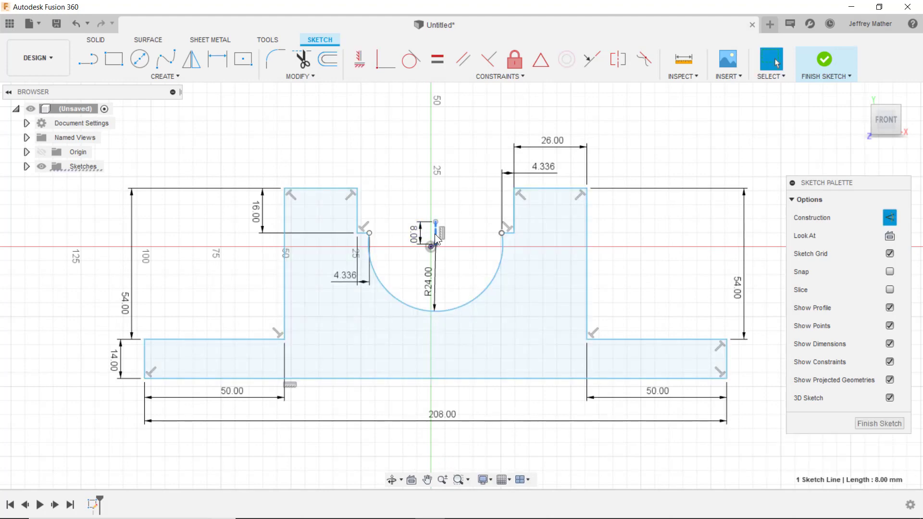
key(Escape)
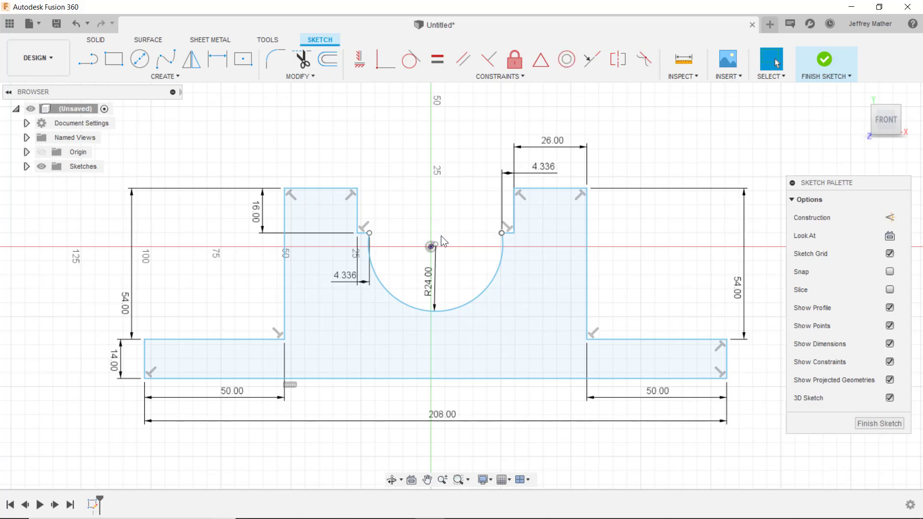
scroll(441, 236, up, 1)
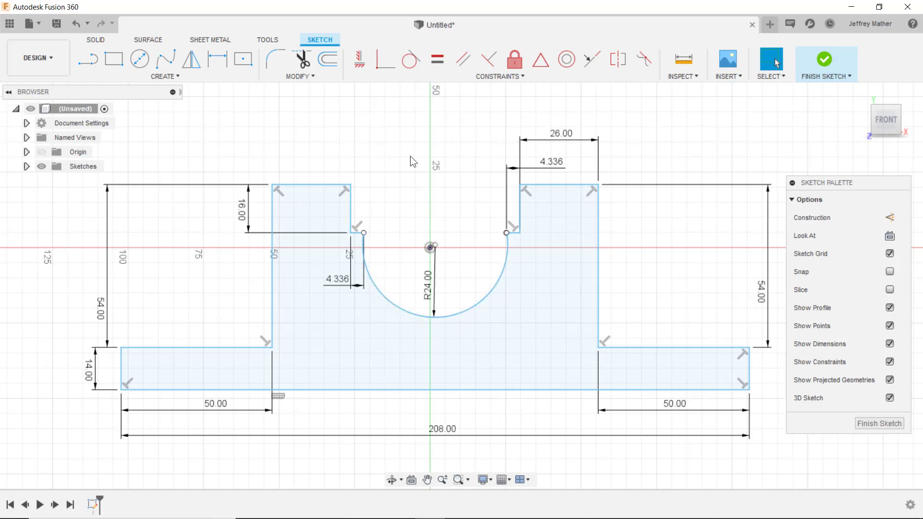
click(386, 58)
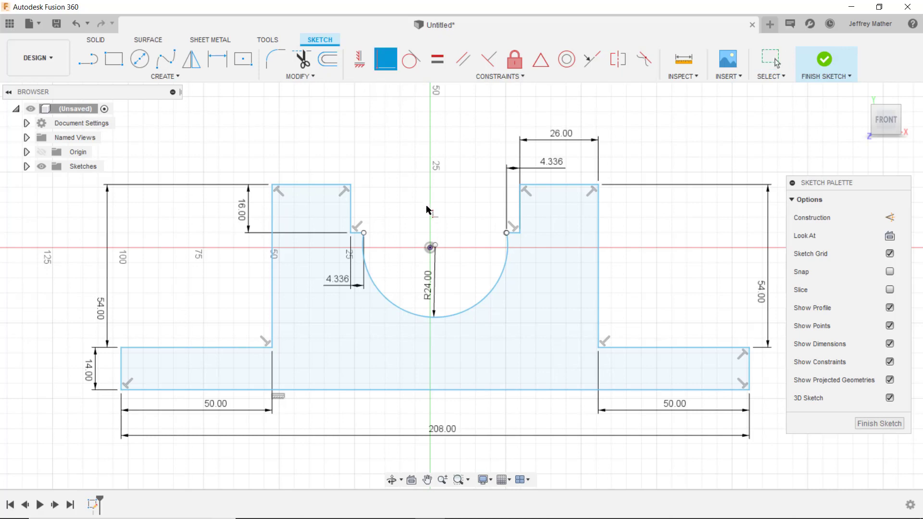
click(434, 247)
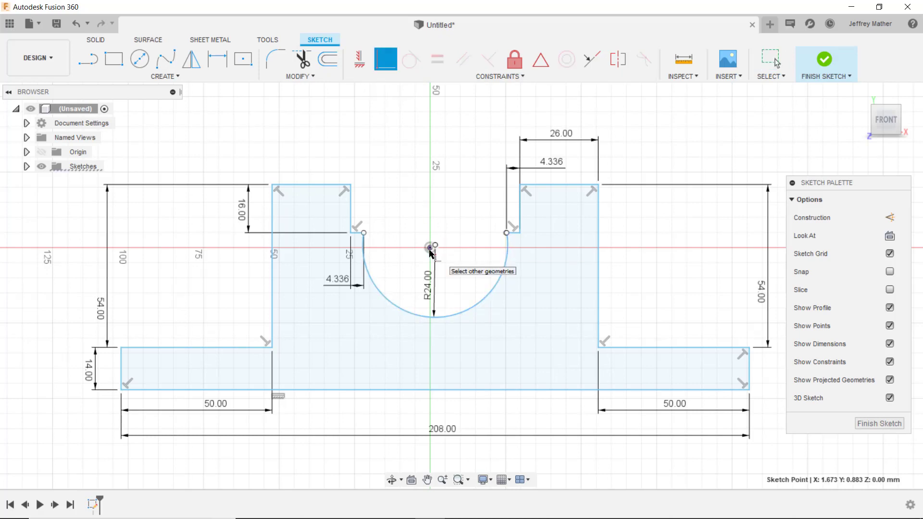
click(430, 250)
right_click(423, 209)
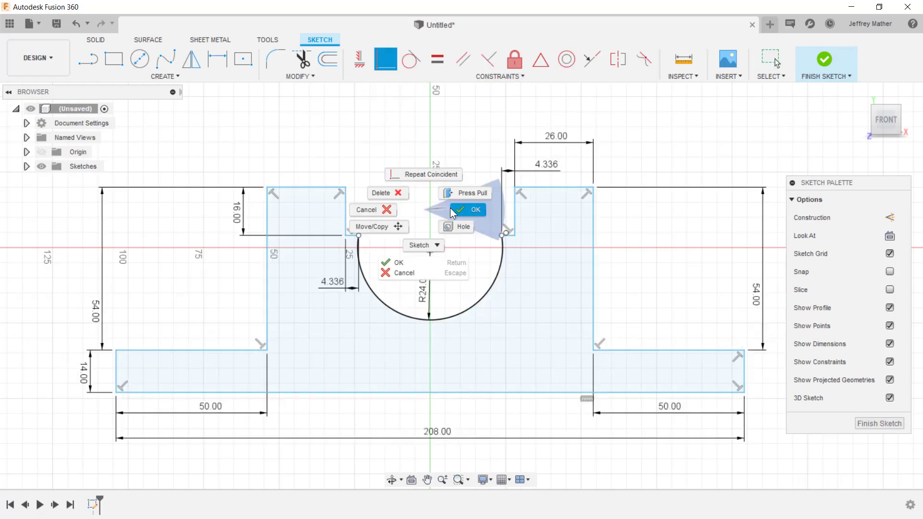
click(455, 210)
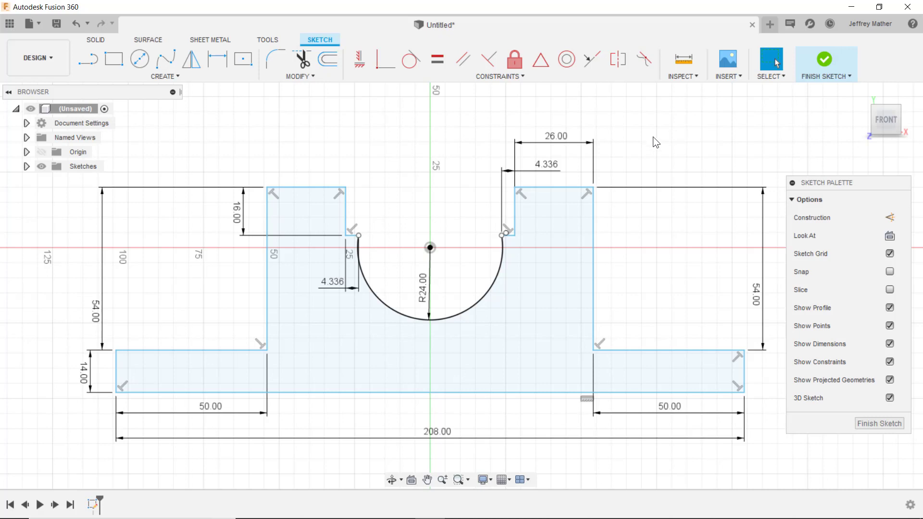
Enable construction linework and move the base's lower-left corner to about X -105.6, Y -46.8 mm.
click(91, 61)
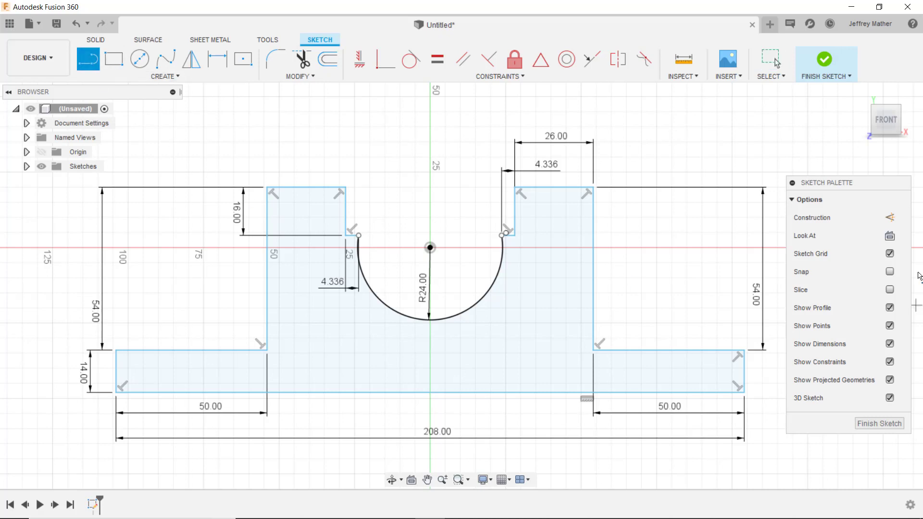
click(889, 217)
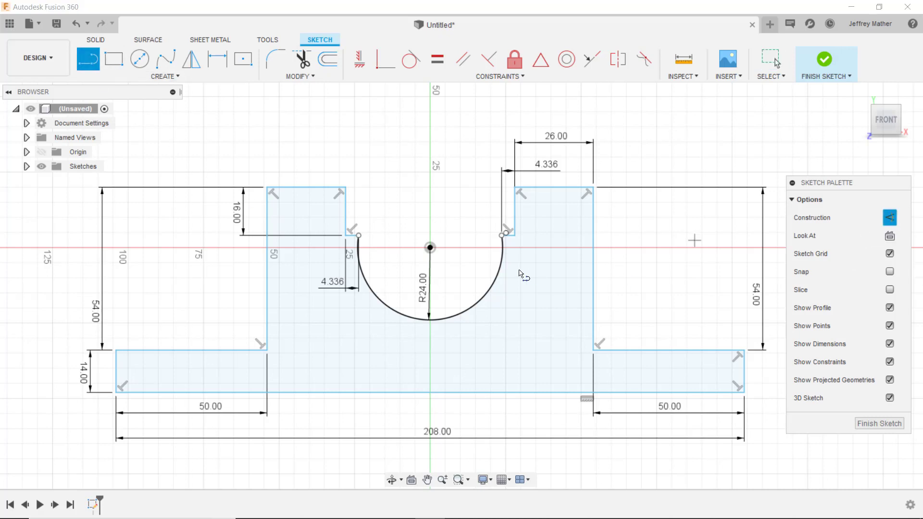
click(431, 248)
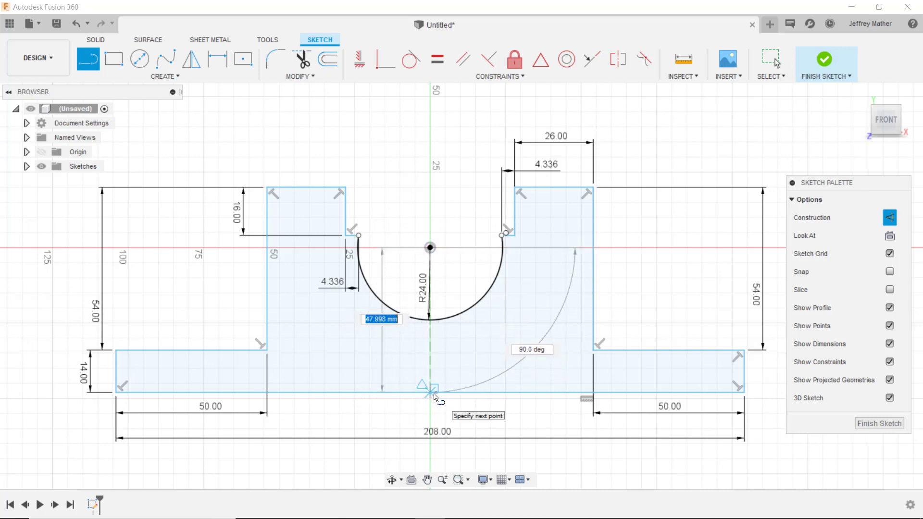
key(Escape)
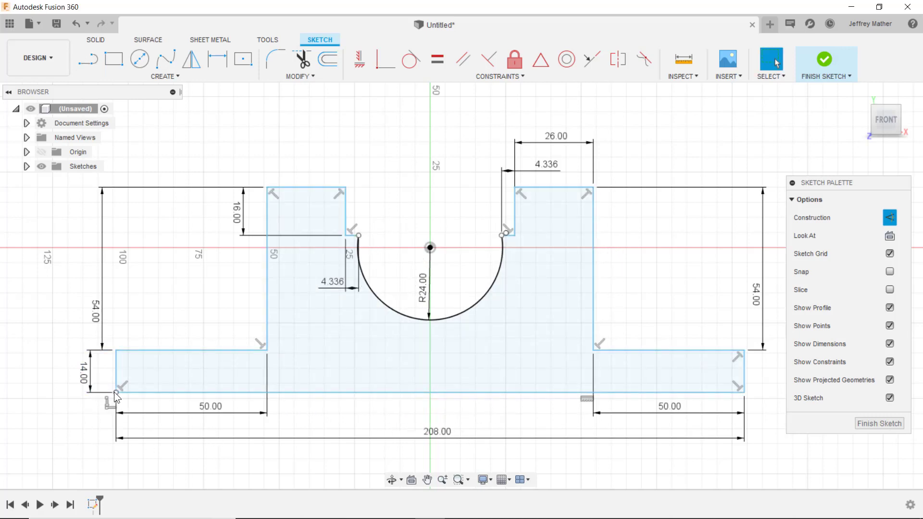
mouse_move(114, 391)
mouse_down()
mouse_move(100, 392)
mouse_move(123, 389)
mouse_up()
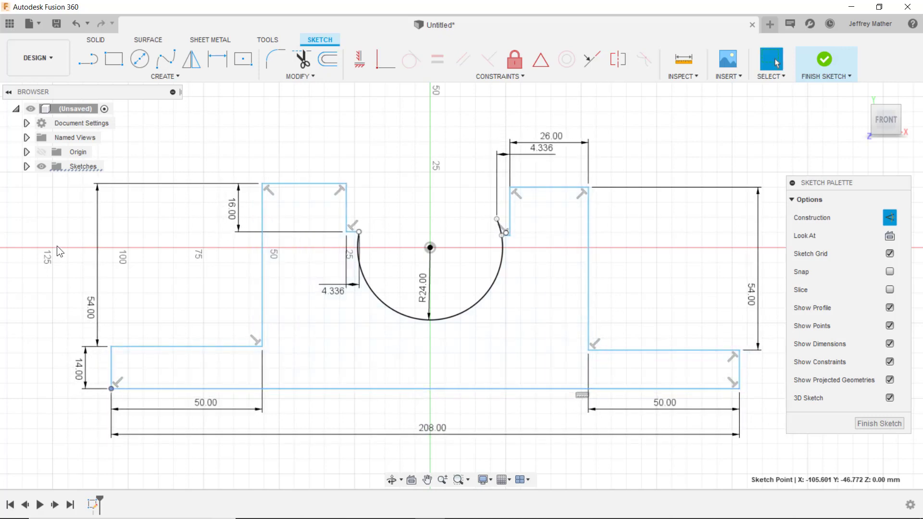
click(213, 144)
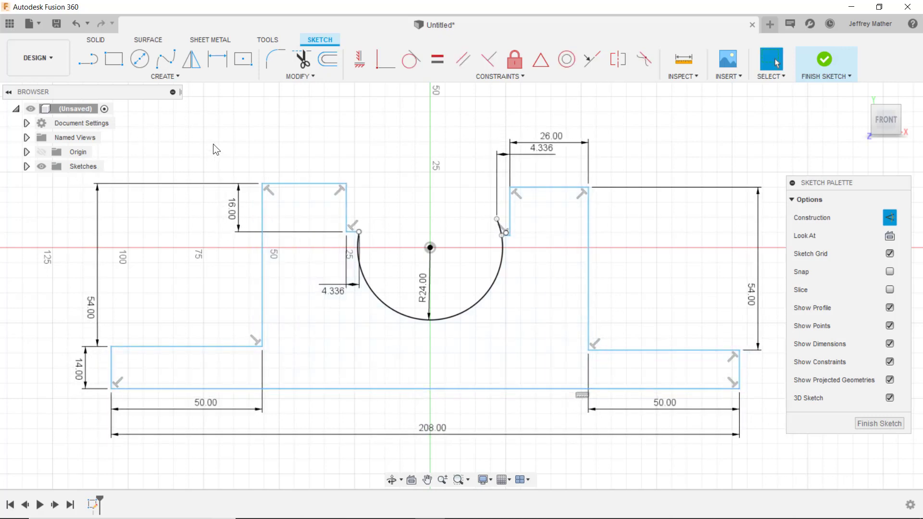
Draw a construction line from the origin to the midpoint of the base's bottom edge and constrain it vertical.
click(92, 62)
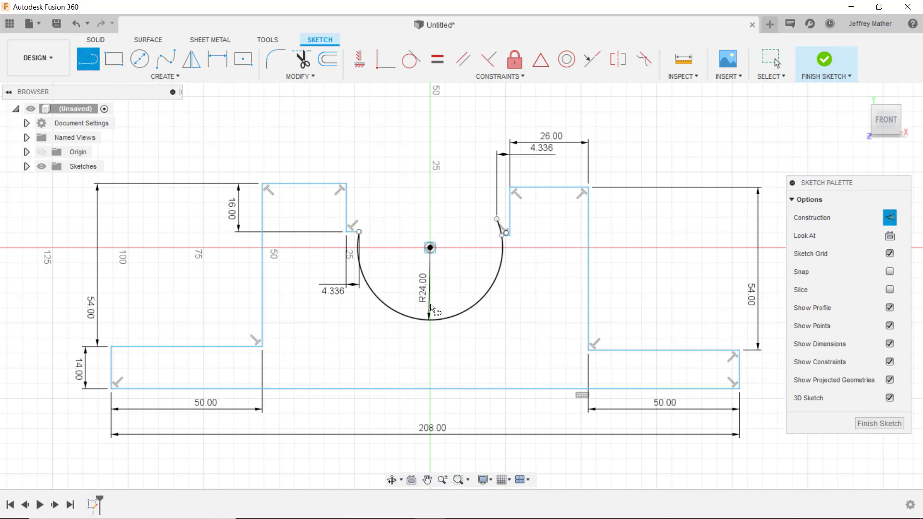
click(430, 247)
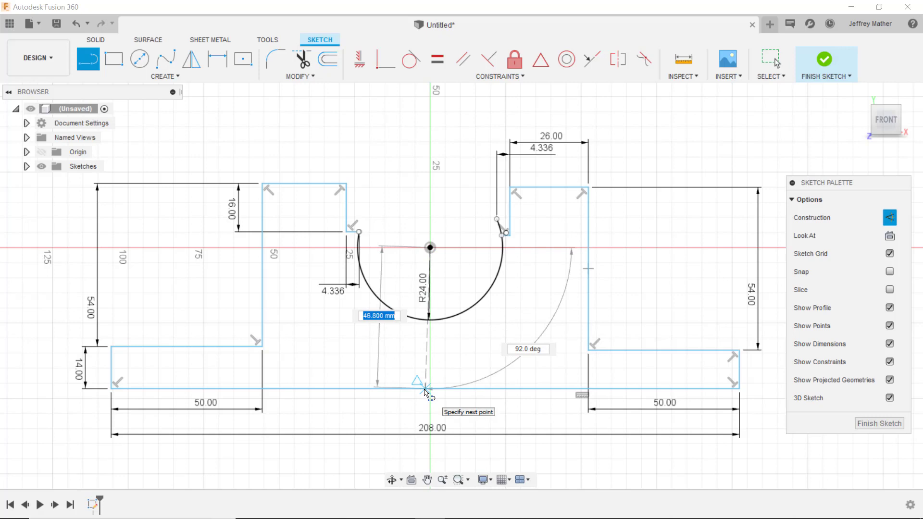
click(425, 389)
key(Escape)
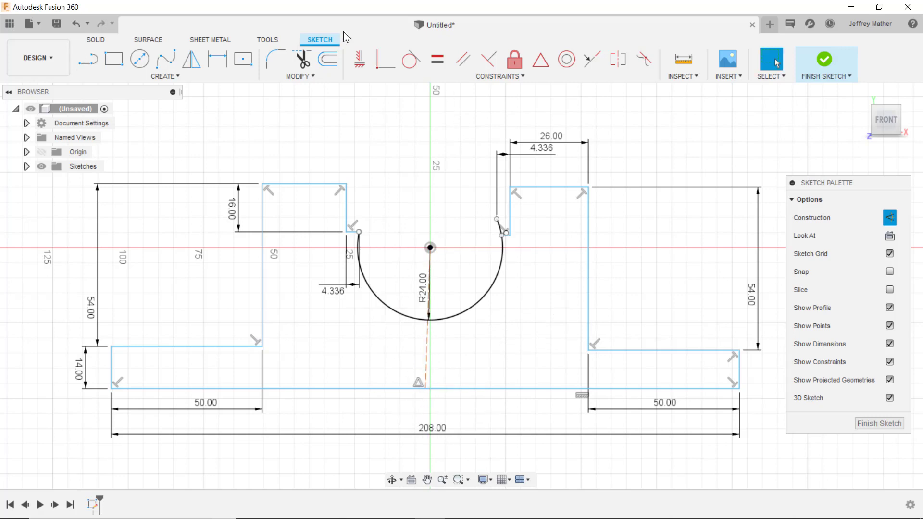
click(360, 59)
click(425, 367)
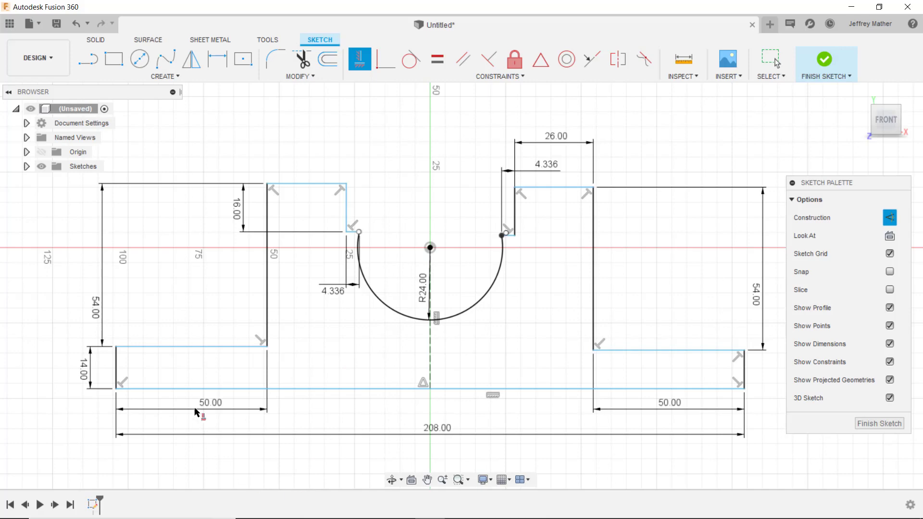
key(Escape)
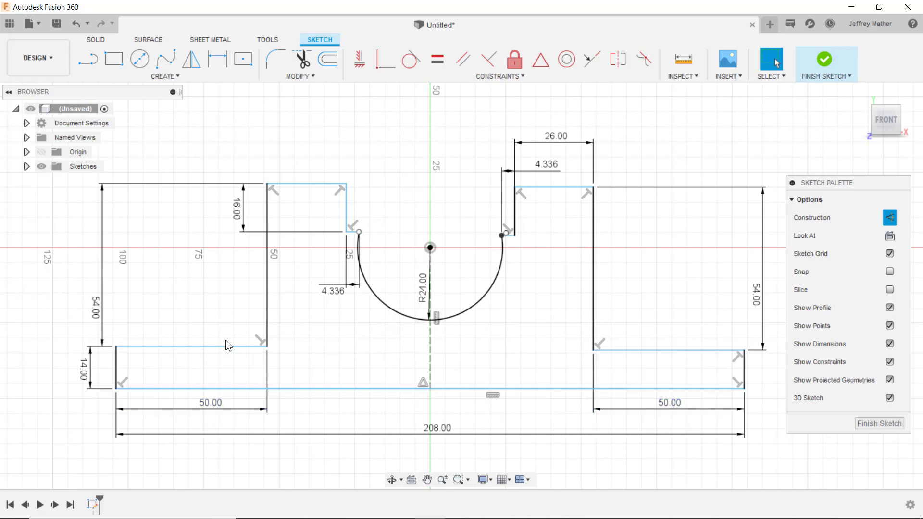
Delete the 50 mm dimensions of the right and left base flanges.
click(671, 408)
key(Delete)
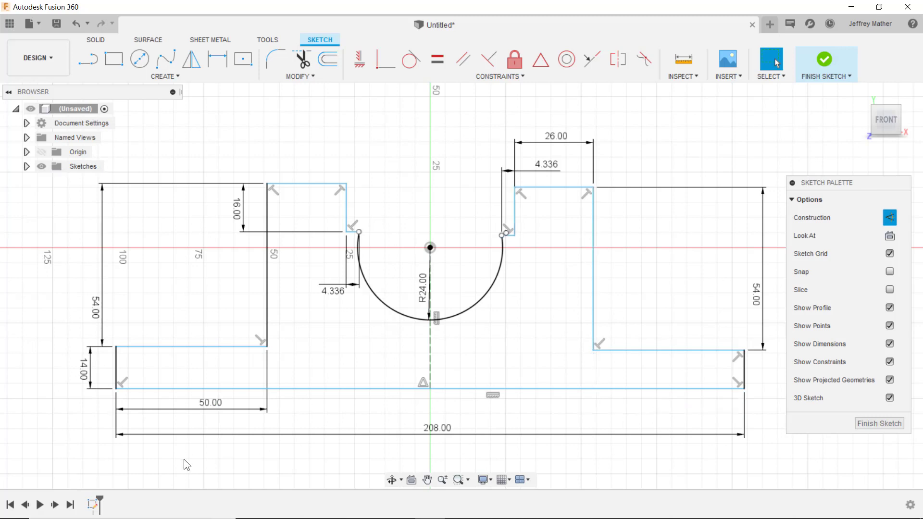
click(220, 400)
key(Delete)
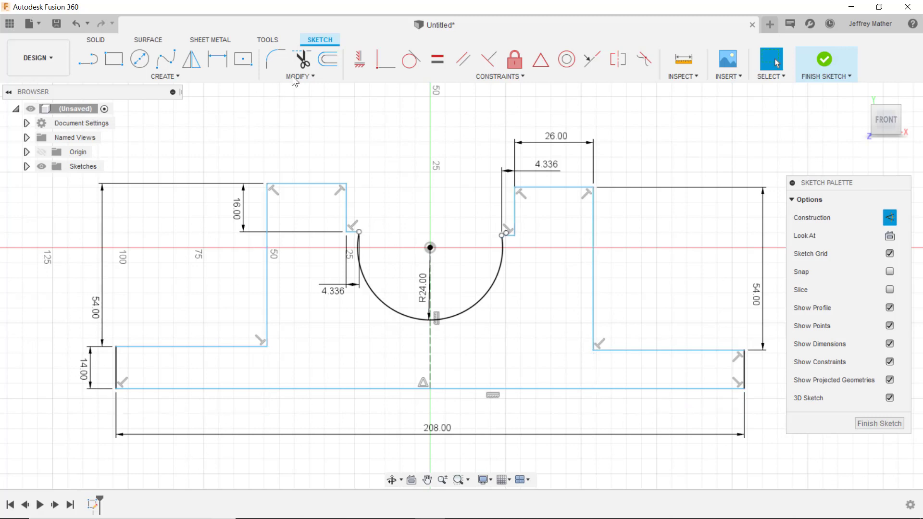
Apply an Equal constraint between the top edges of the left and right base flanges.
click(435, 61)
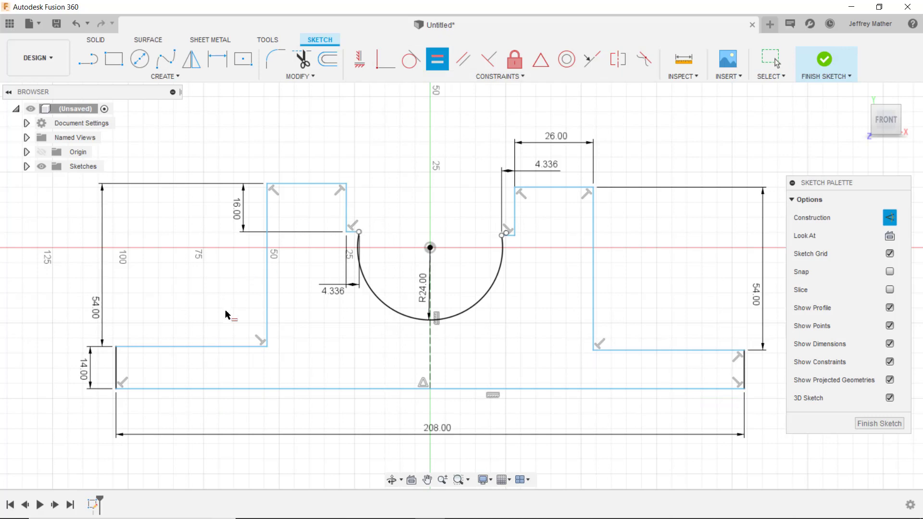
click(219, 347)
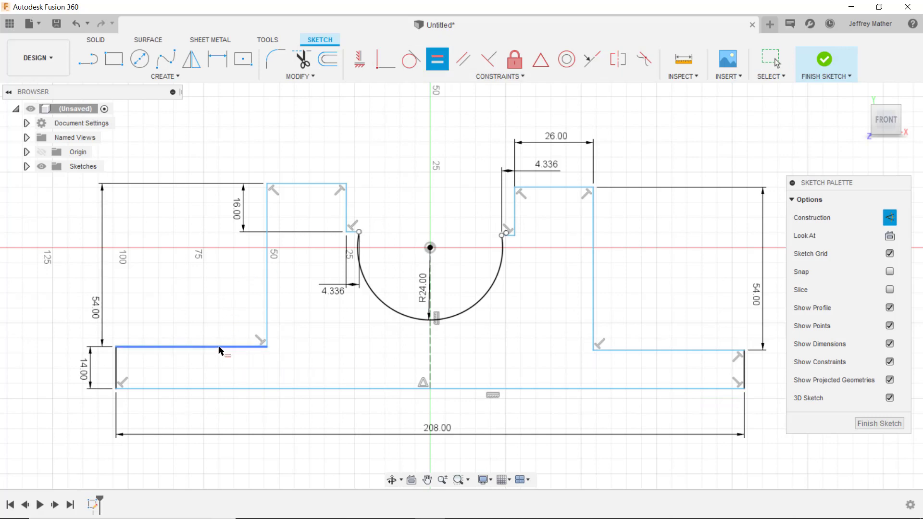
click(653, 354)
key(Escape)
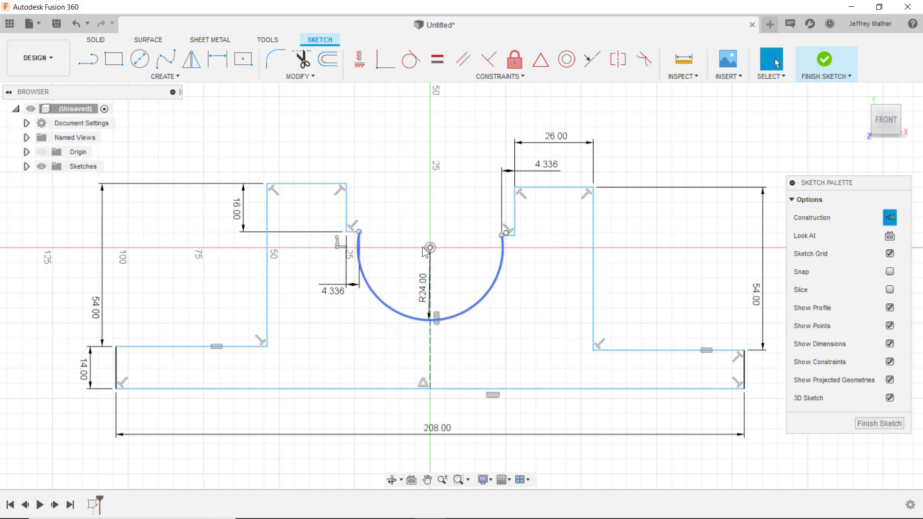
Dimension the vertical distance from the arc's centre to the short ledge right of the arc as 4 mm.
click(217, 59)
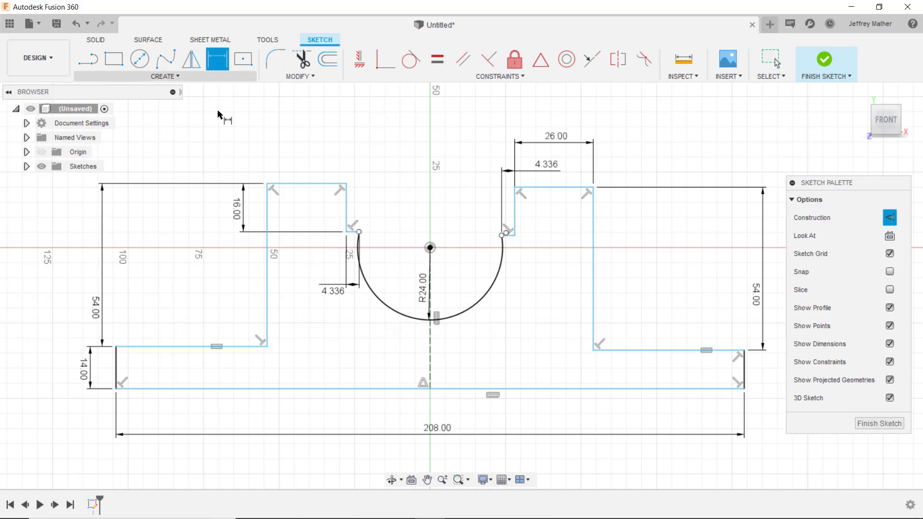
scroll(350, 235, up, 2)
scroll(355, 240, up, 1)
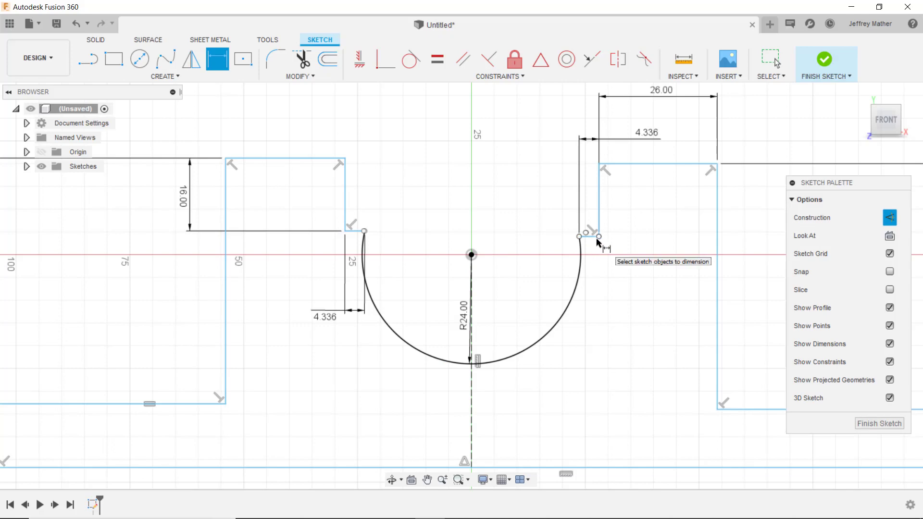
scroll(597, 242, up, 2)
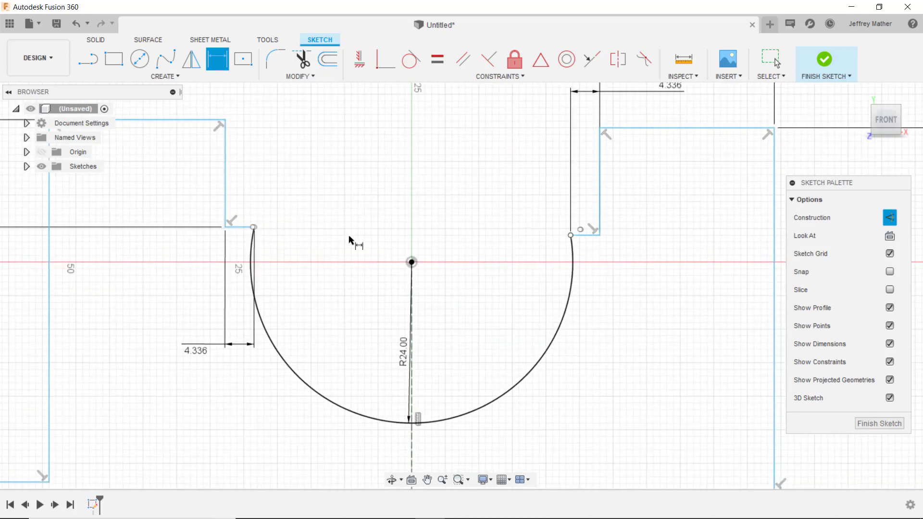
scroll(412, 262, down, 1)
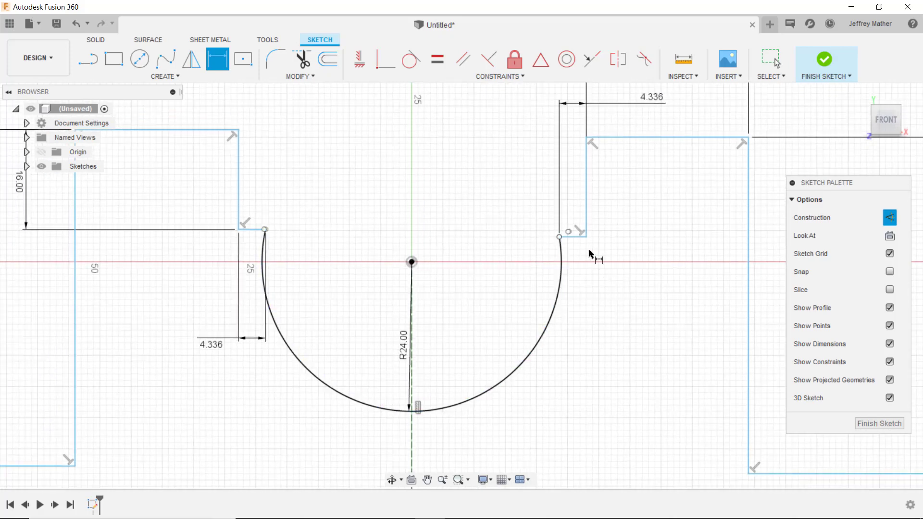
click(579, 237)
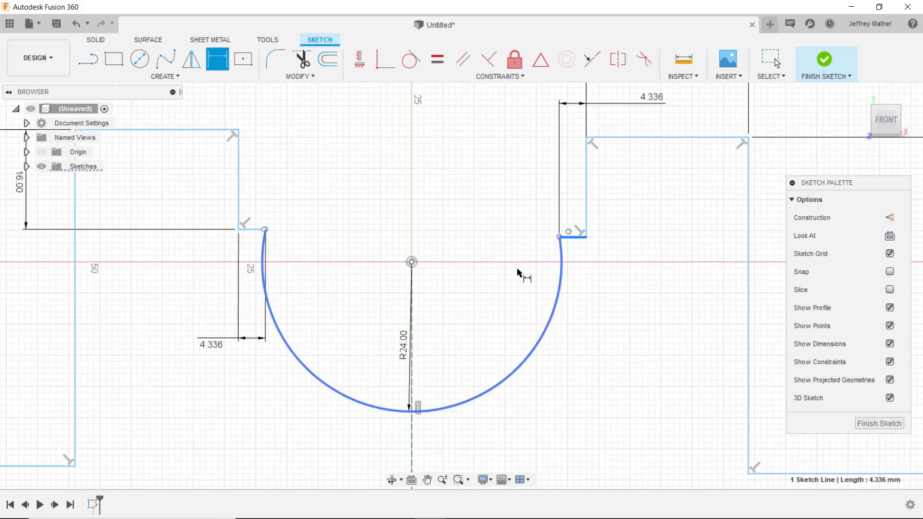
click(412, 262)
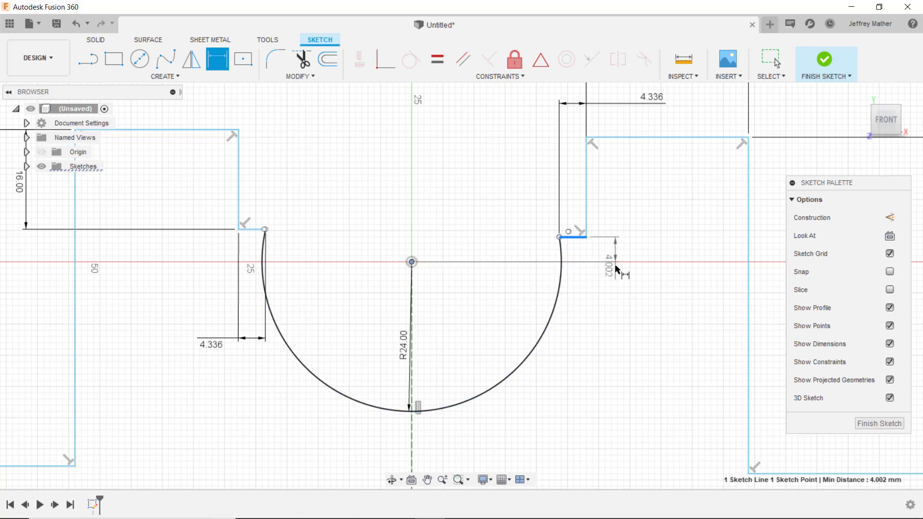
click(619, 287)
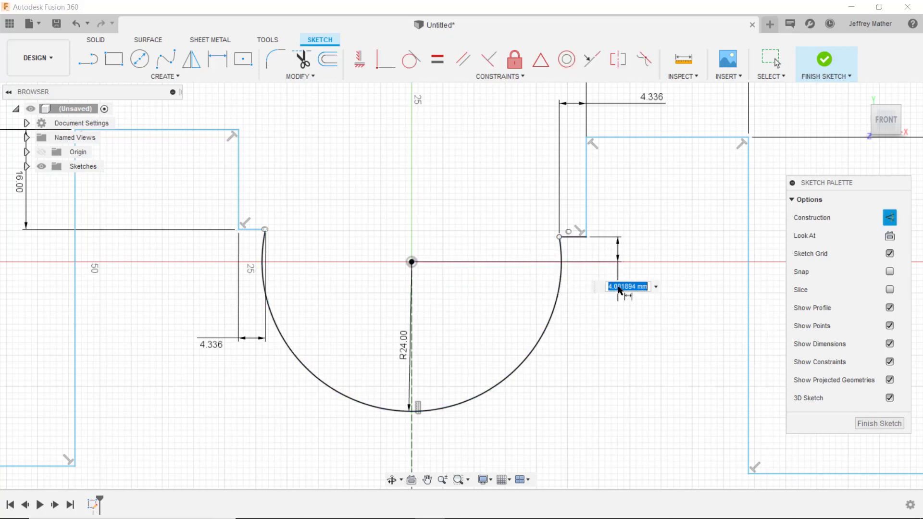
text(4)
key(Return)
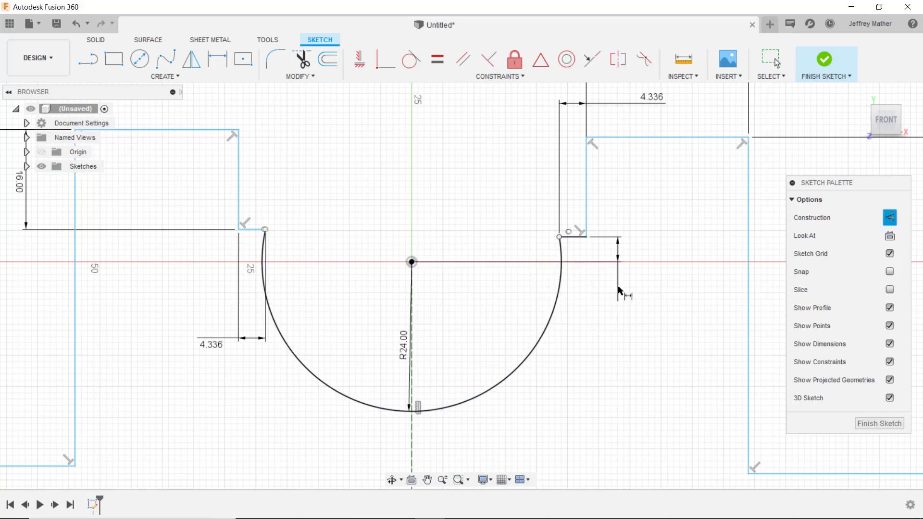
scroll(442, 280, down, 1)
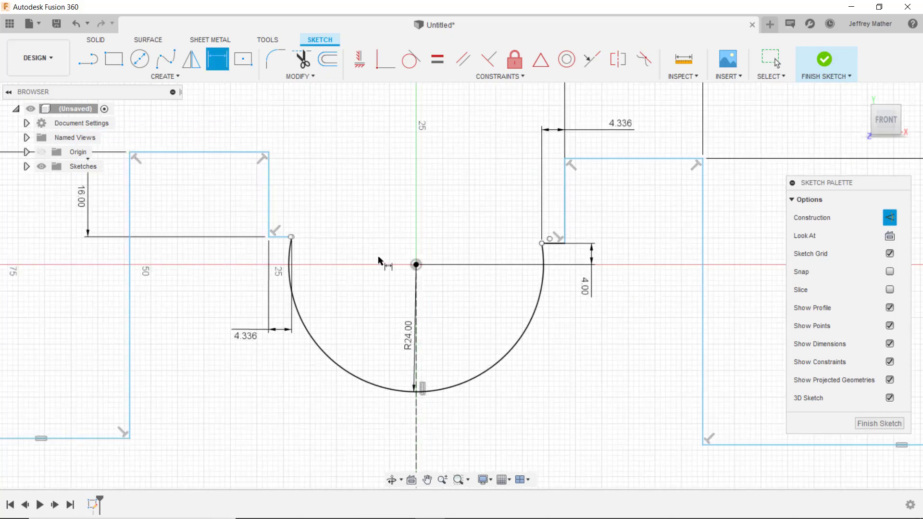
Apply a Collinear constraint between the short ledges right and left of the arc.
key(Escape)
scroll(352, 226, down, 2)
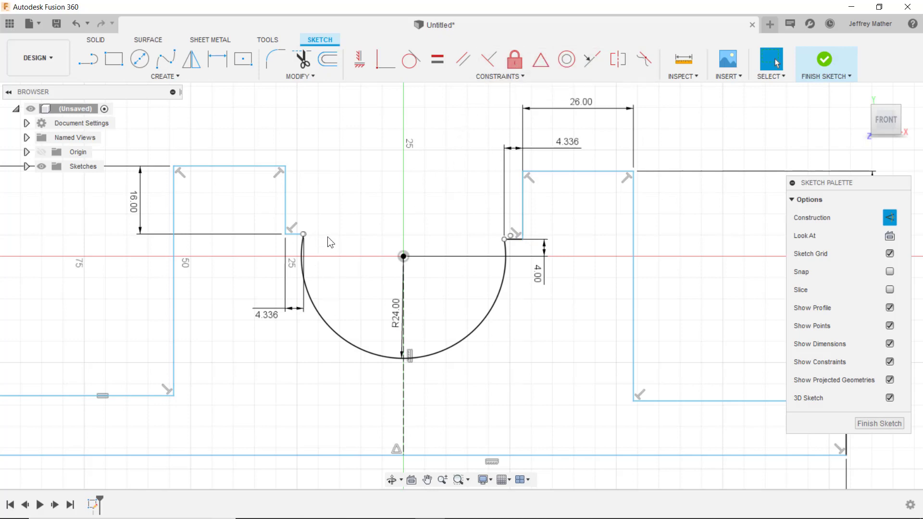
click(592, 60)
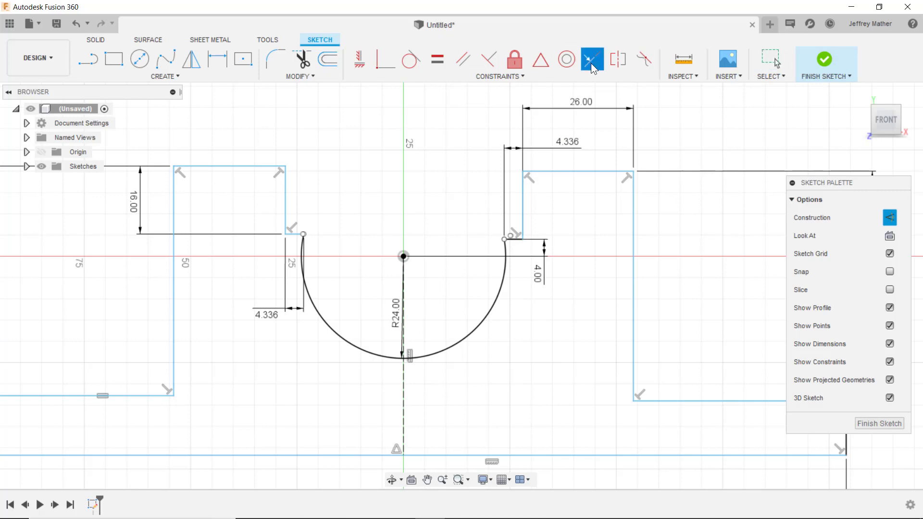
scroll(515, 260, up, 1)
click(518, 235)
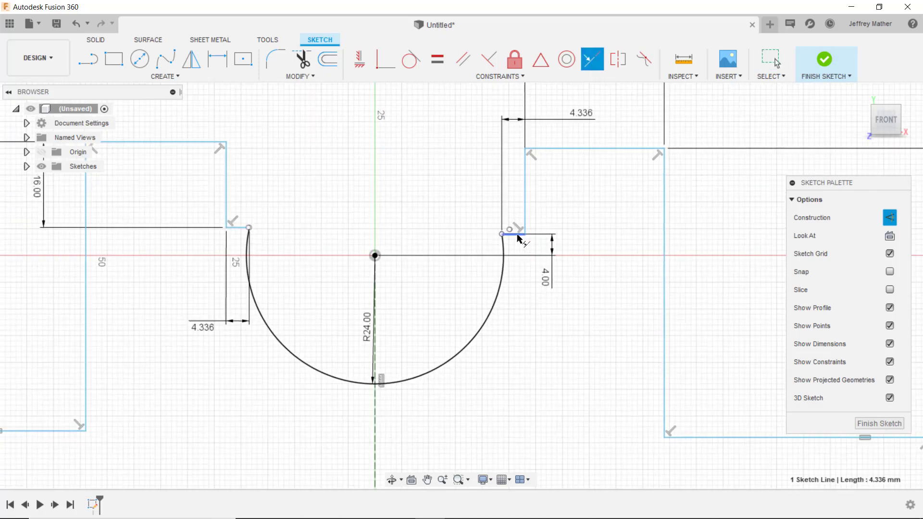
click(235, 229)
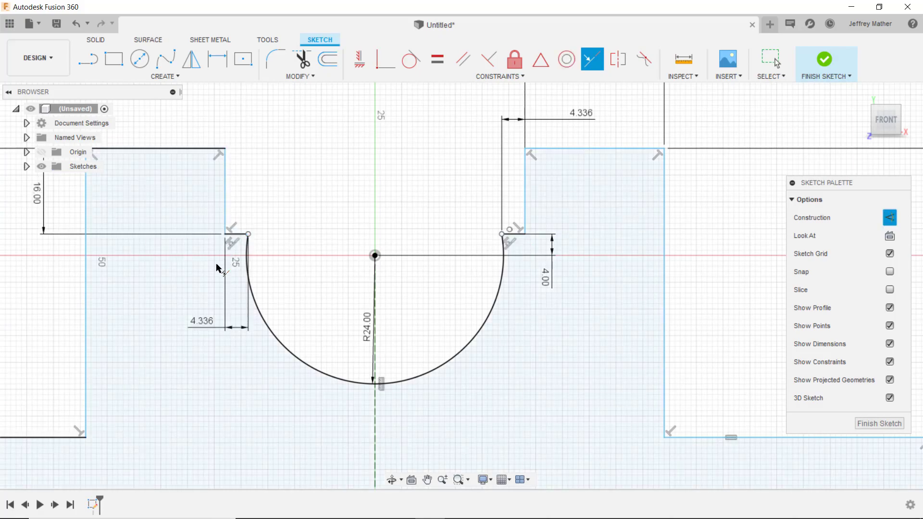
Apply a Collinear constraint between the top edges of the left and right uprights.
scroll(224, 262, down, 1)
click(165, 169)
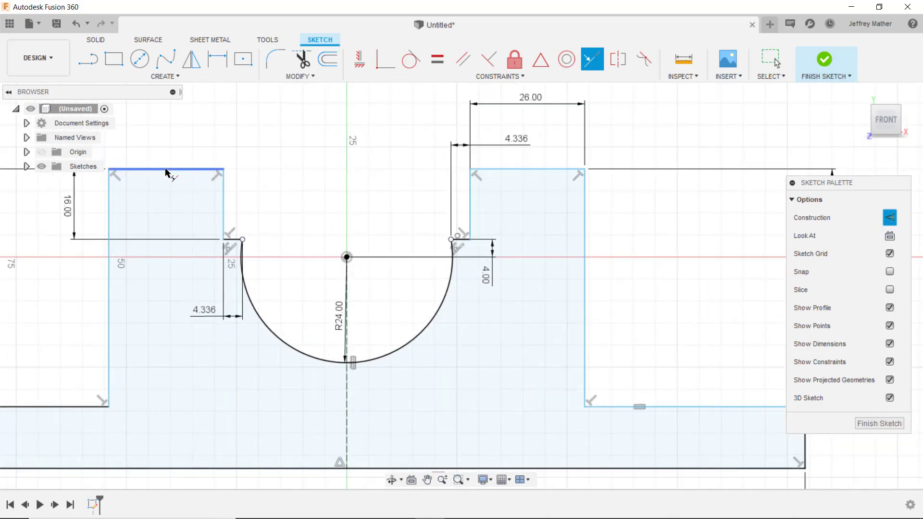
click(542, 170)
scroll(589, 237, down, 5)
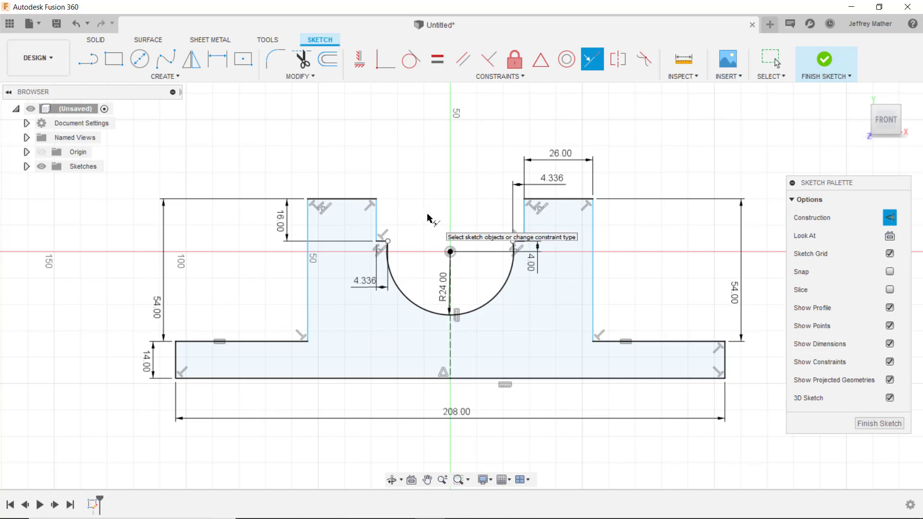
scroll(428, 217, down, 2)
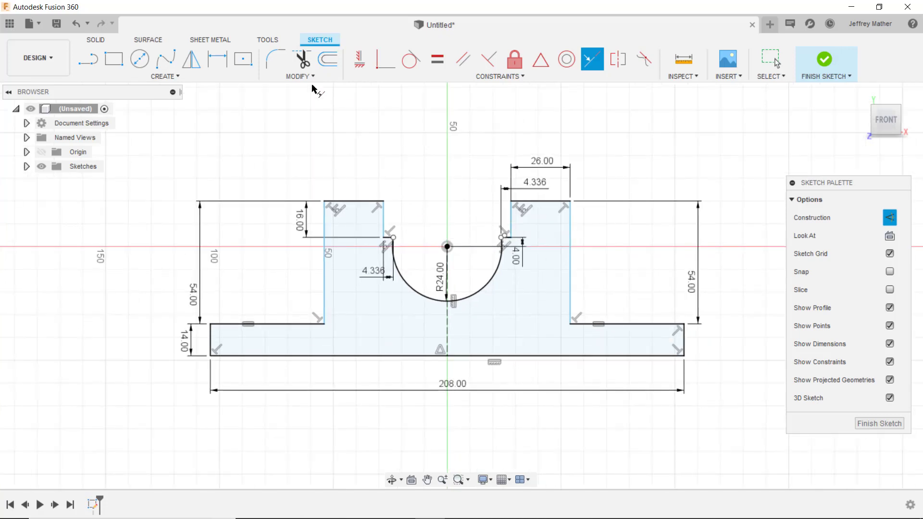
click(218, 59)
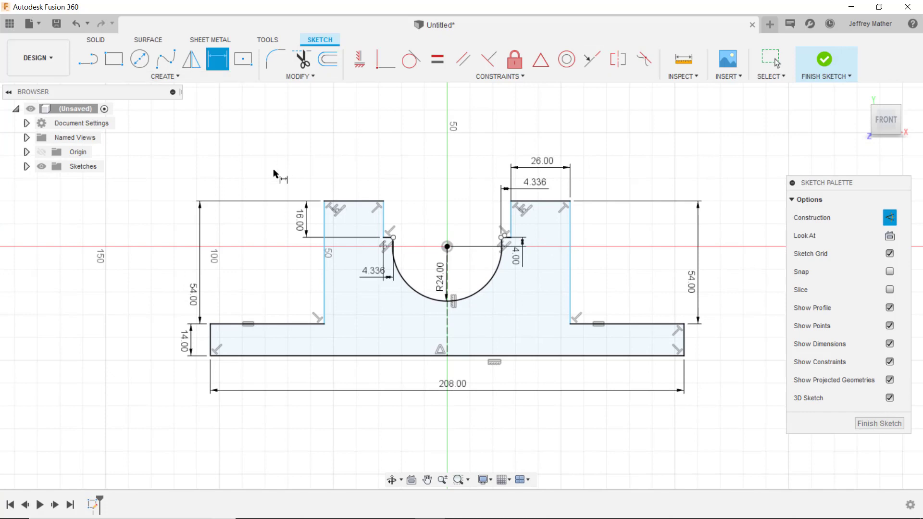
click(331, 231)
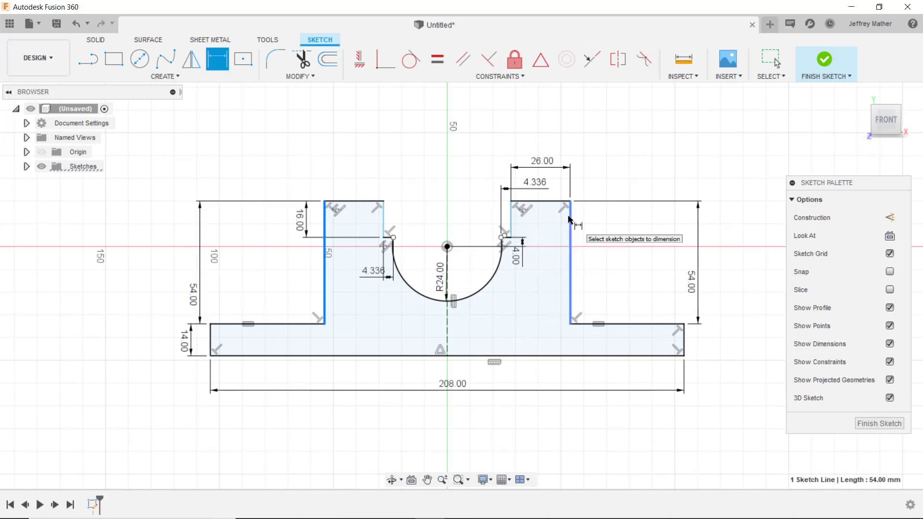
key(Escape)
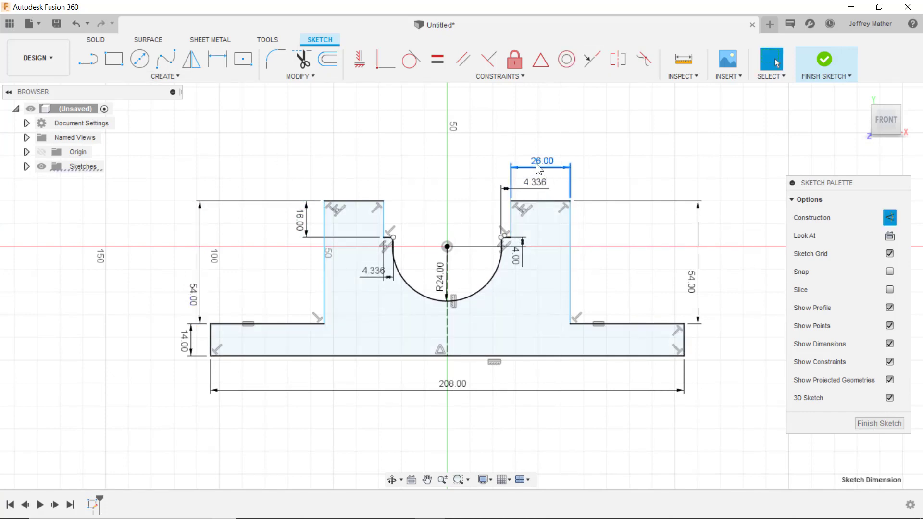
Delete the 26 mm width dimension of the right upright, both 4.336 mm ledge dimensions and the right-hand 54 mm height dimension.
key(Delete)
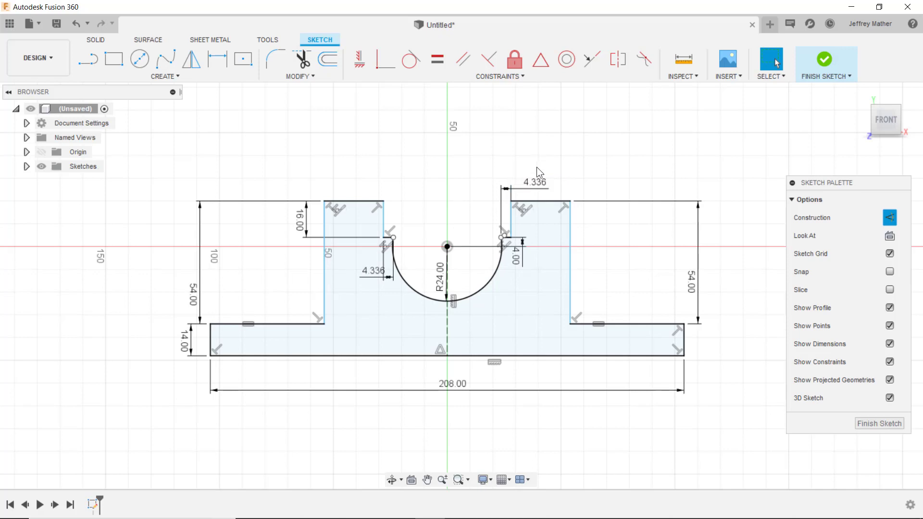
click(538, 181)
key(Delete)
click(373, 273)
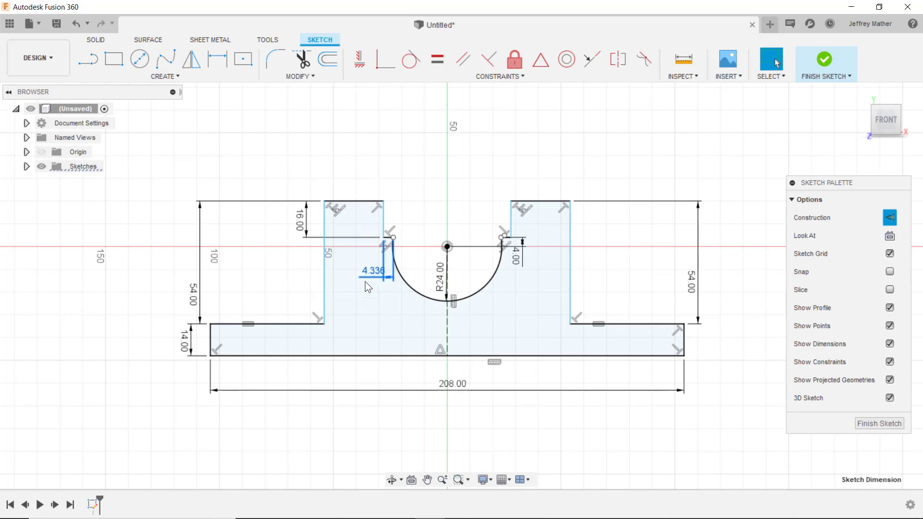
key(Delete)
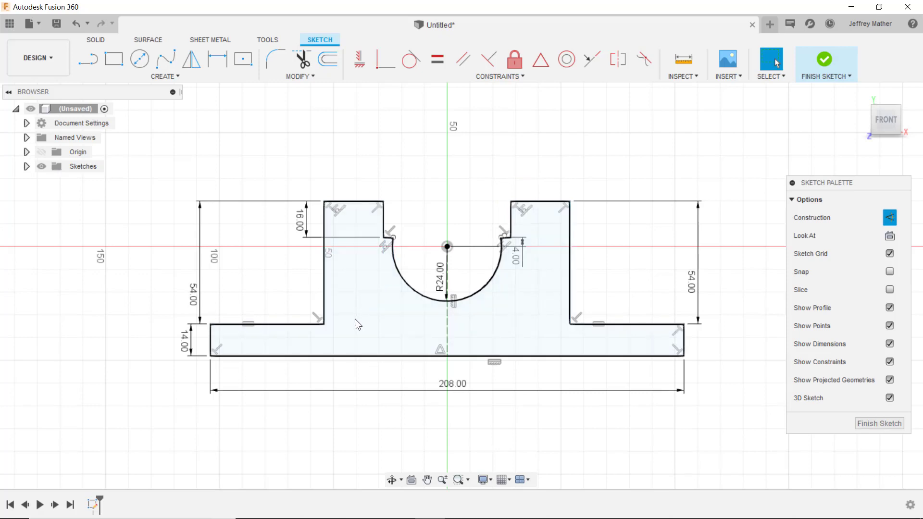
click(691, 285)
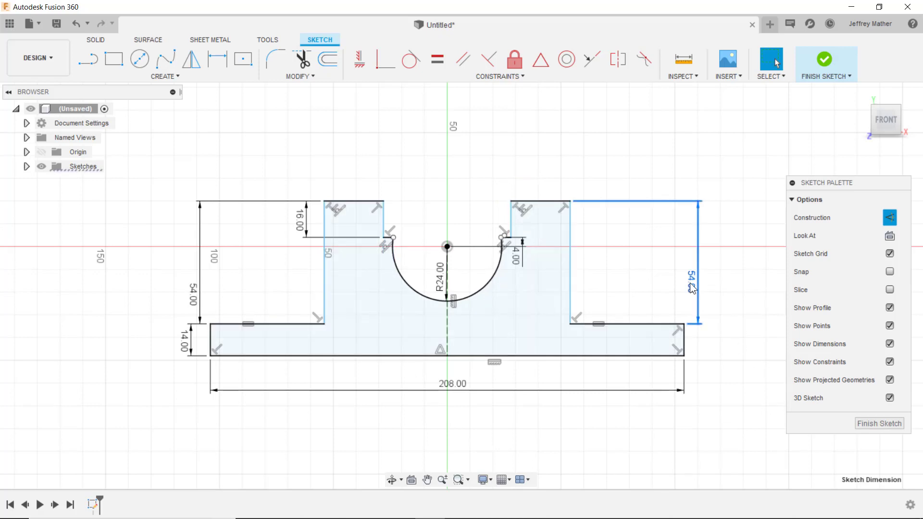
key(Delete)
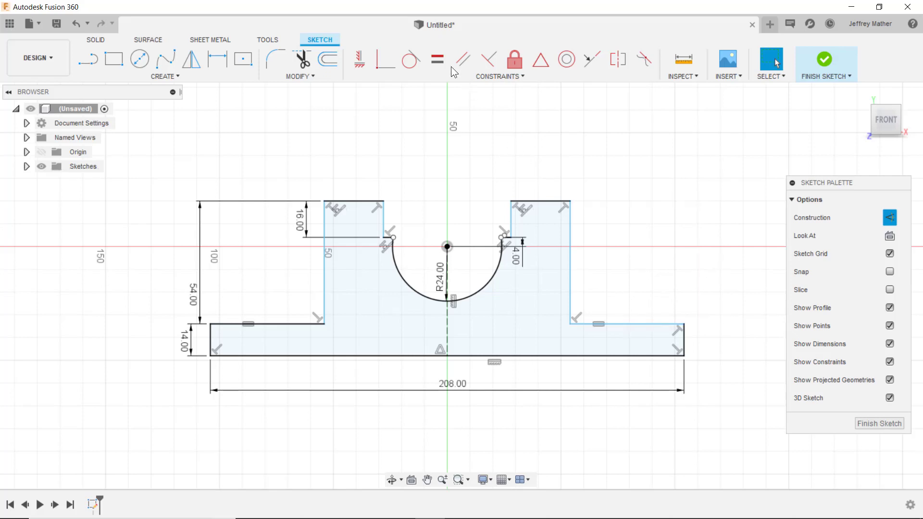
Apply a Collinear constraint between the top edges of the right and left base flanges.
click(587, 63)
click(635, 325)
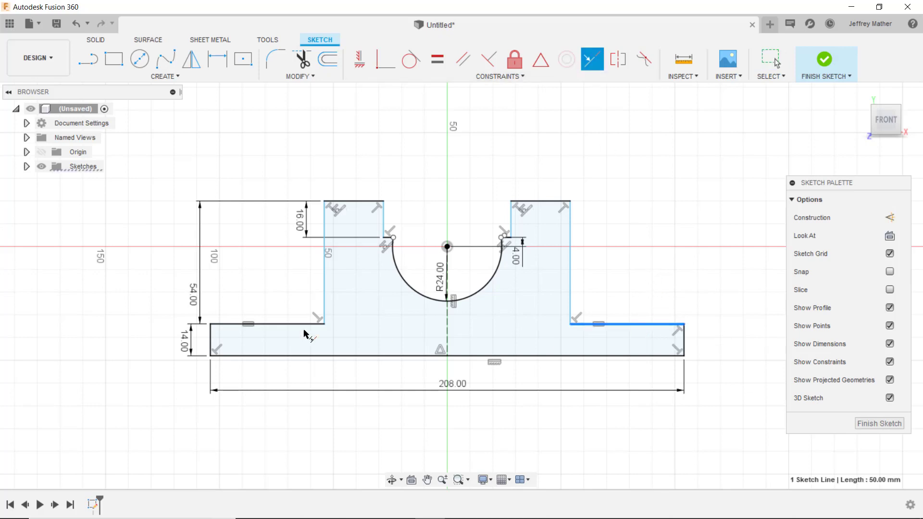
click(289, 325)
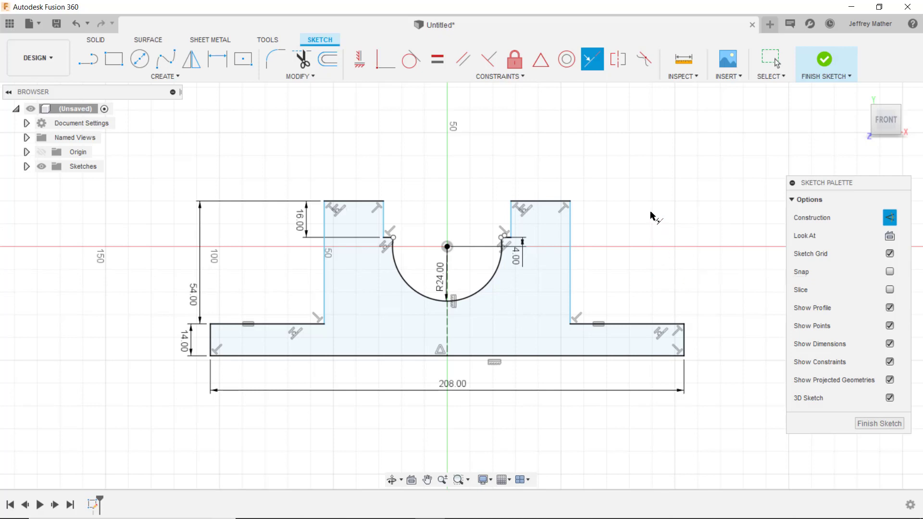
Dimension the distance between the outer vertical edges of the two uprights as 108 mm.
click(217, 62)
click(324, 261)
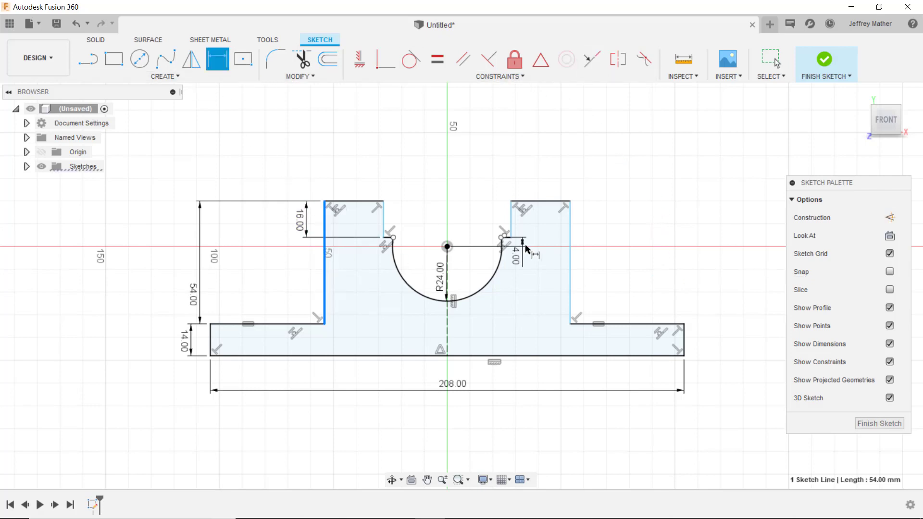
click(568, 243)
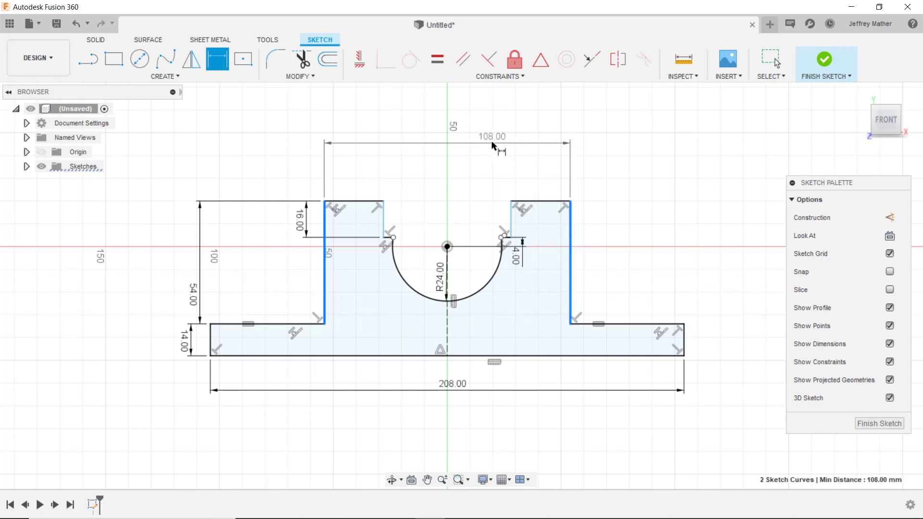
click(466, 164)
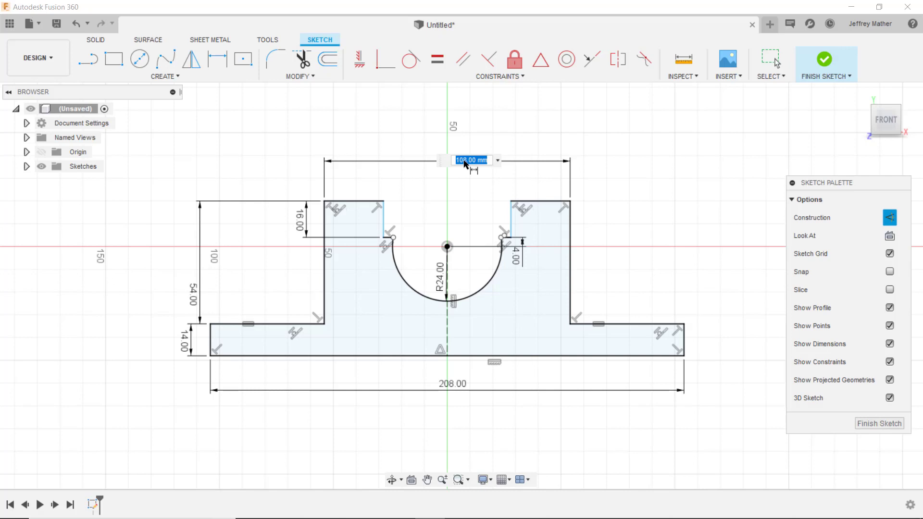
text(108)
key(Return)
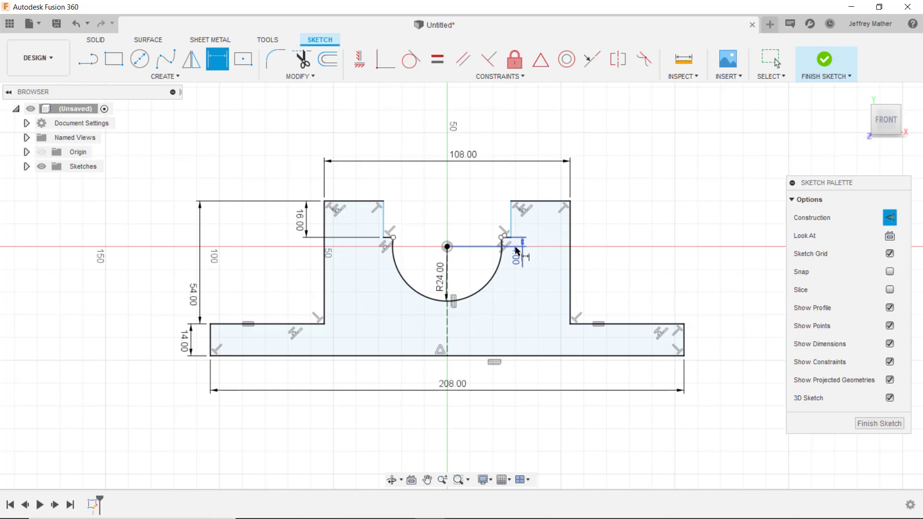
Dimension the distance between the inner vertical edges of the two uprights as 56 mm.
click(383, 221)
click(511, 212)
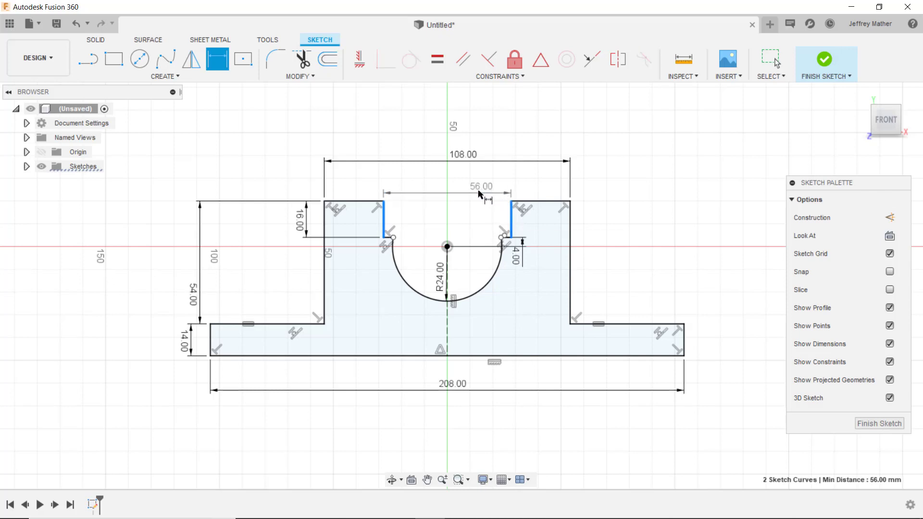
click(472, 184)
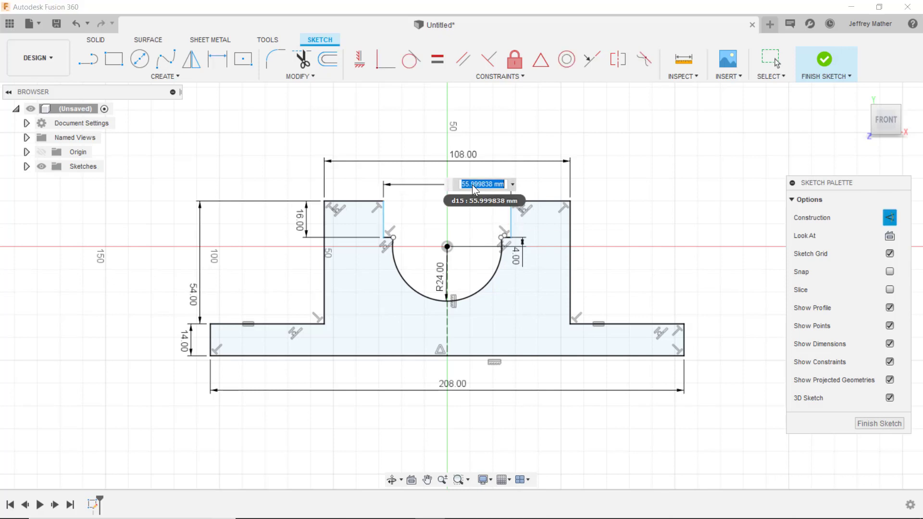
text(56)
key(Return)
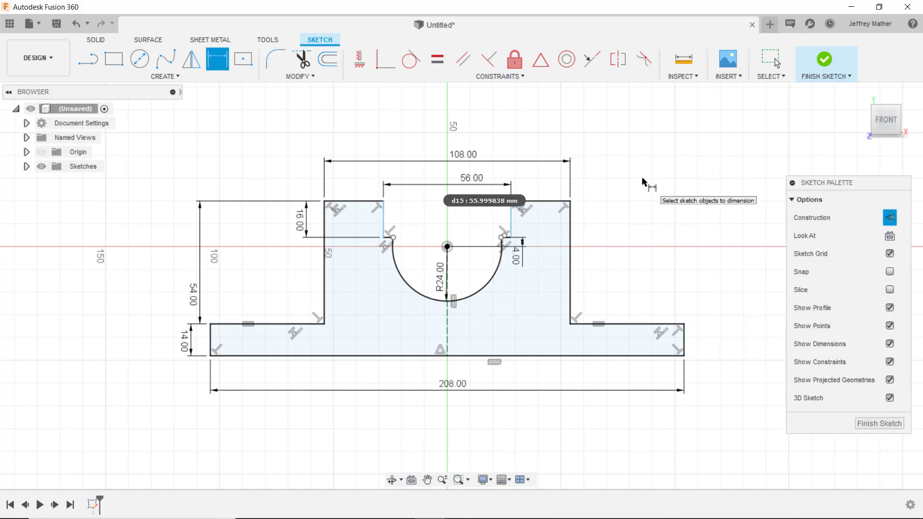
key(Escape)
Delete the tiny stray line just above the short ledge right of the arc.
scroll(491, 214, up, 3)
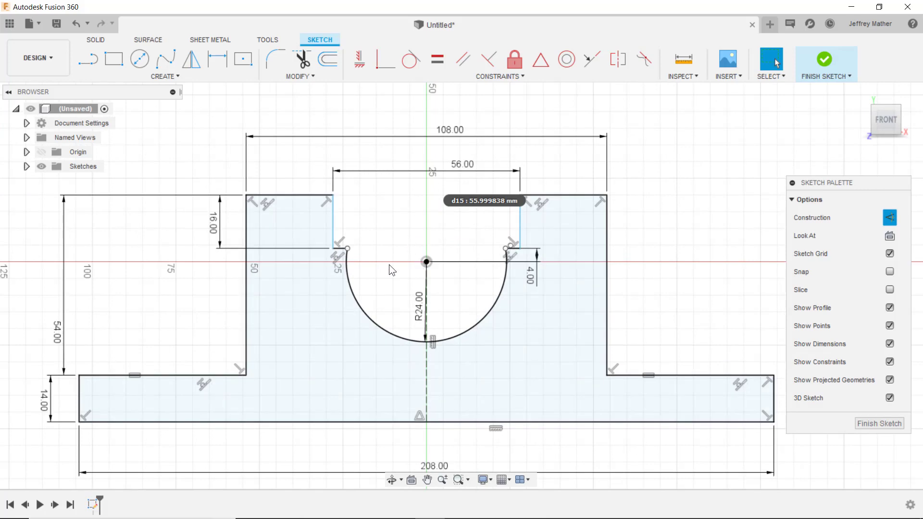
scroll(387, 263, up, 3)
scroll(387, 263, up, 1)
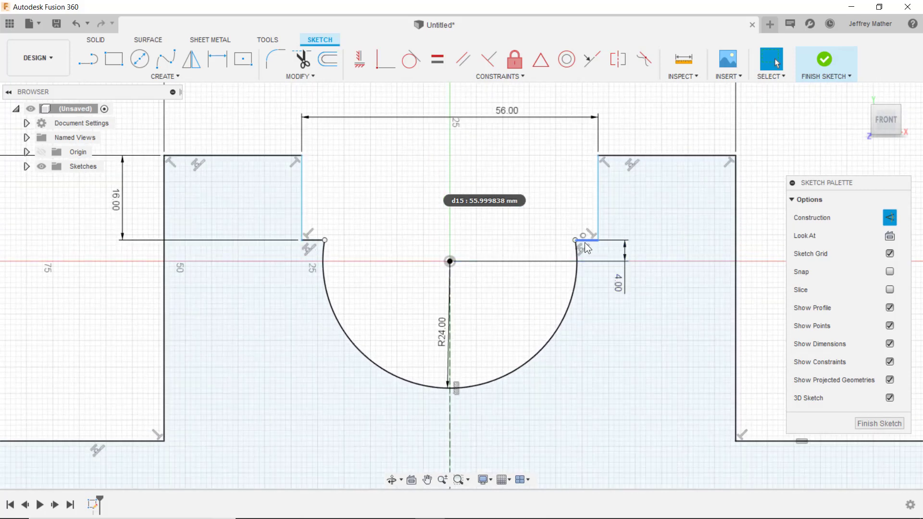
scroll(586, 246, up, 7)
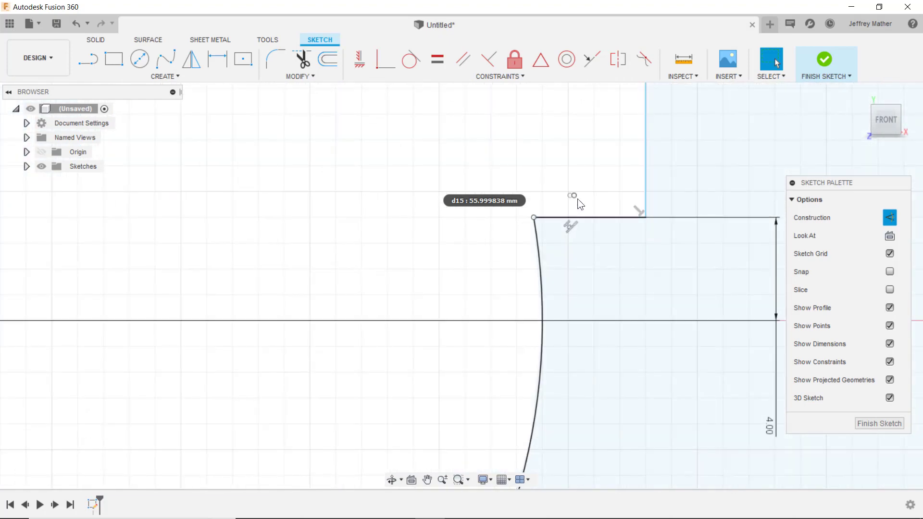
click(553, 186)
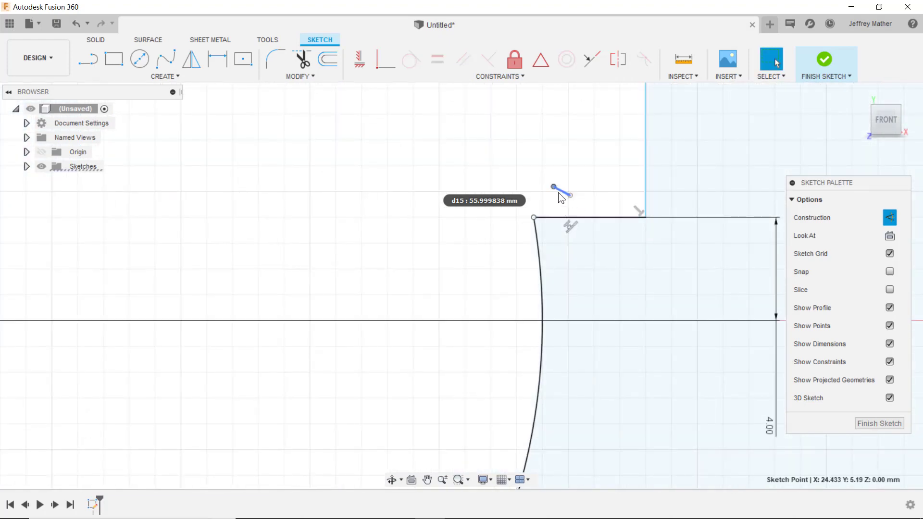
key(Escape)
scroll(560, 209, down, 5)
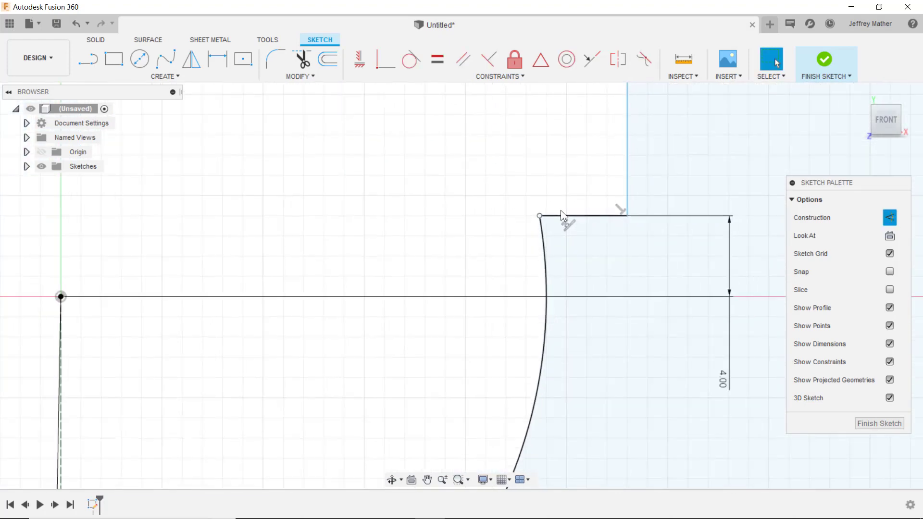
scroll(560, 210, down, 4)
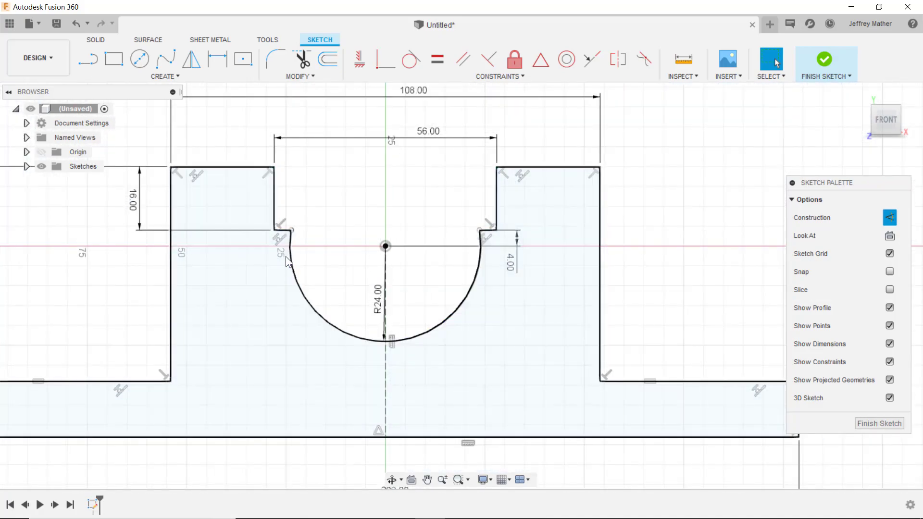
scroll(285, 251, up, 3)
scroll(286, 242, up, 3)
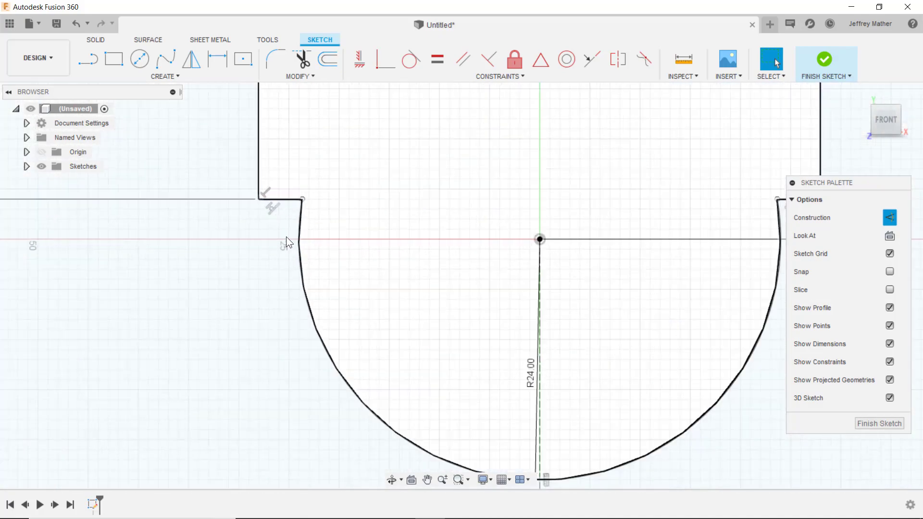
click(88, 59)
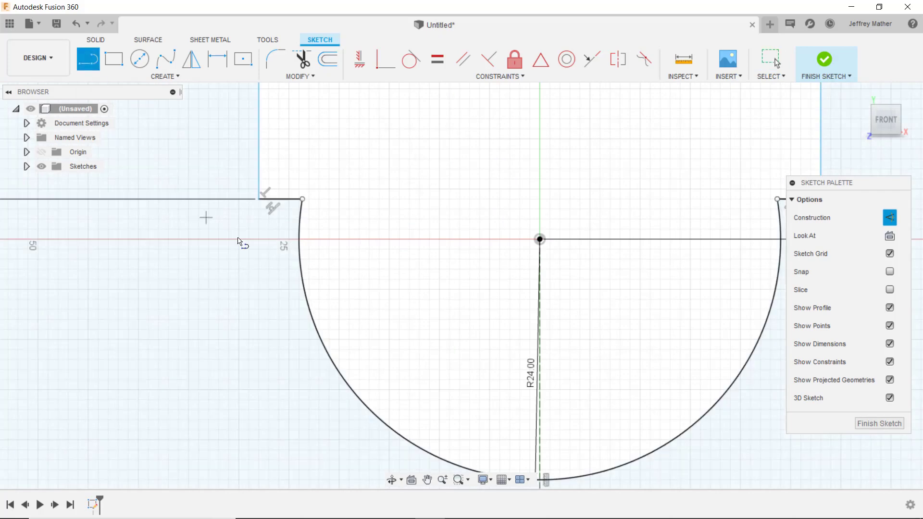
click(299, 252)
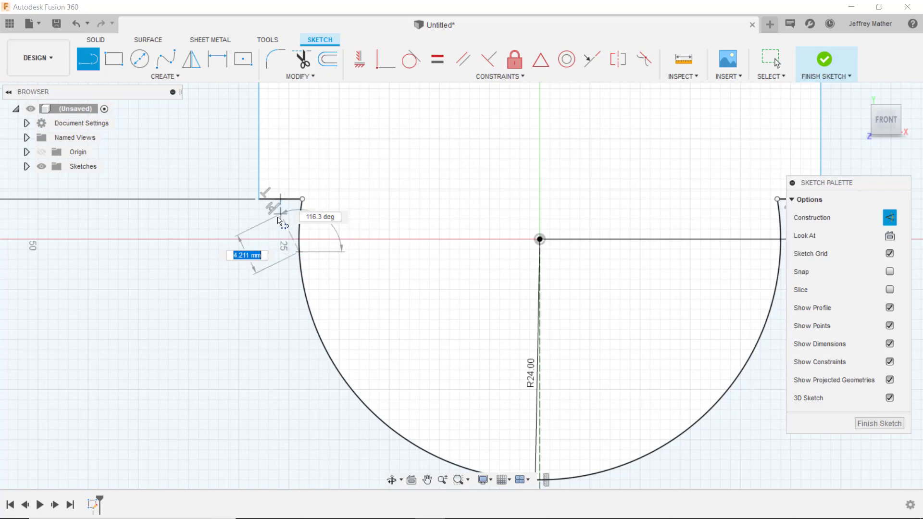
key(Escape)
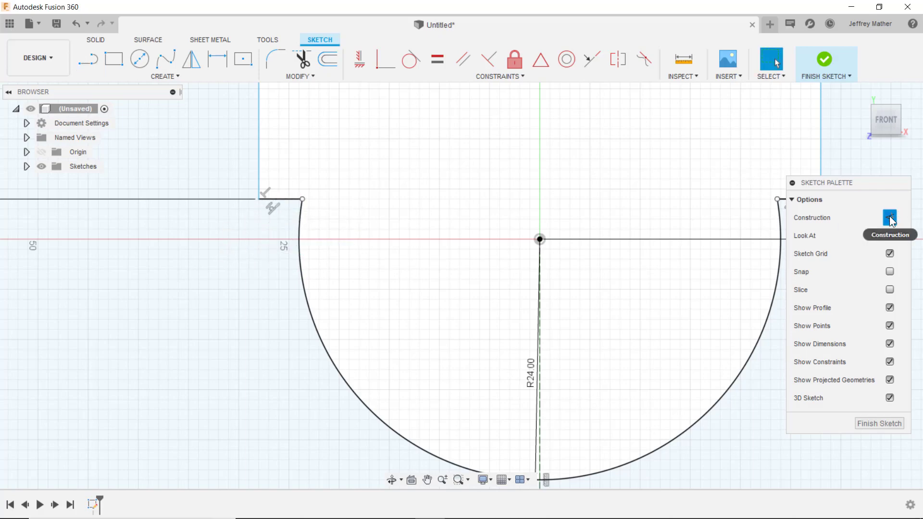
Draw a short line about 4 mm long from the left side of the arc up to the left ledge.
click(86, 60)
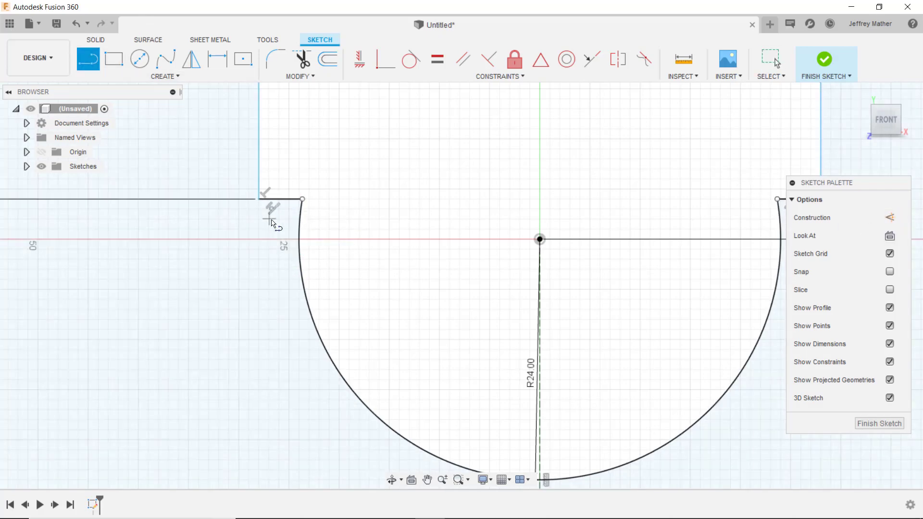
click(299, 239)
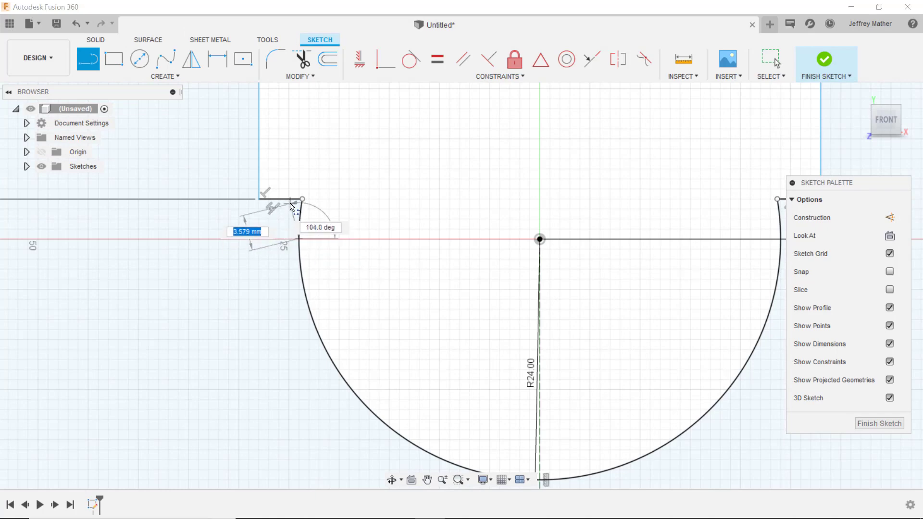
click(291, 199)
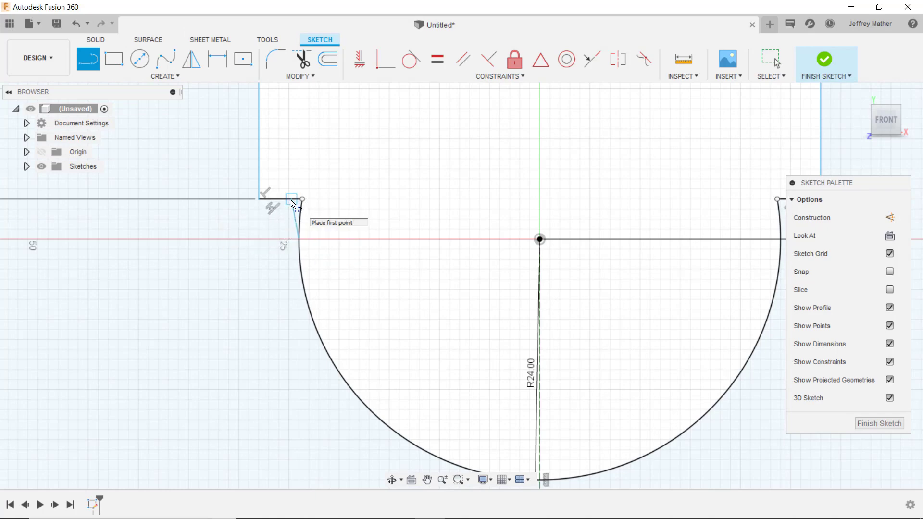
key(Escape)
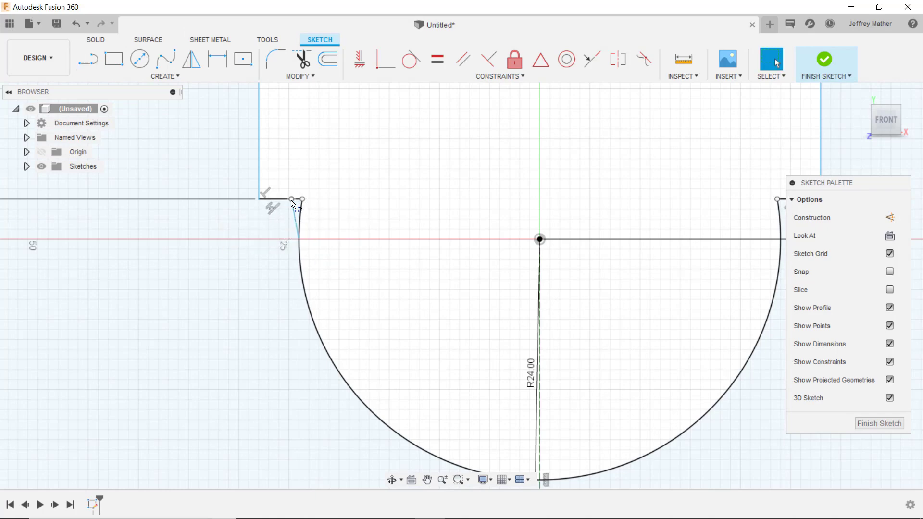
click(88, 60)
scroll(754, 247, down, 2)
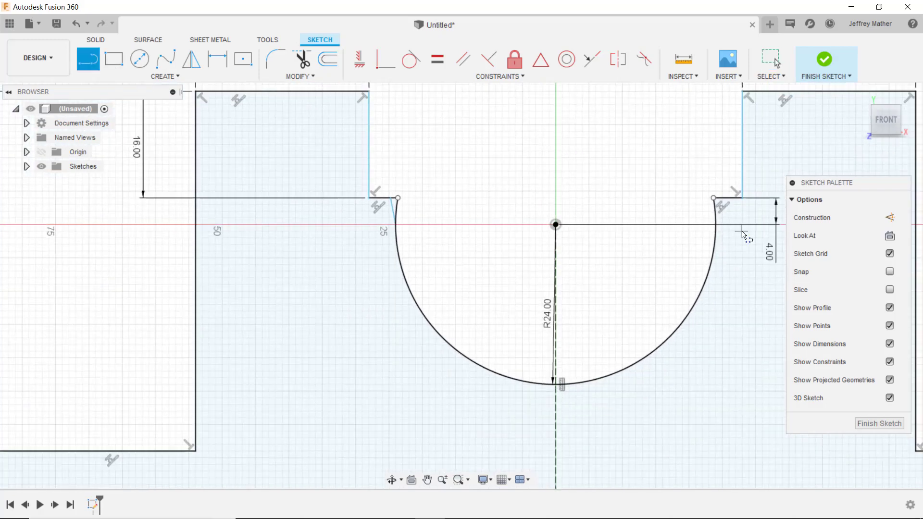
scroll(743, 233, up, 1)
click(702, 279)
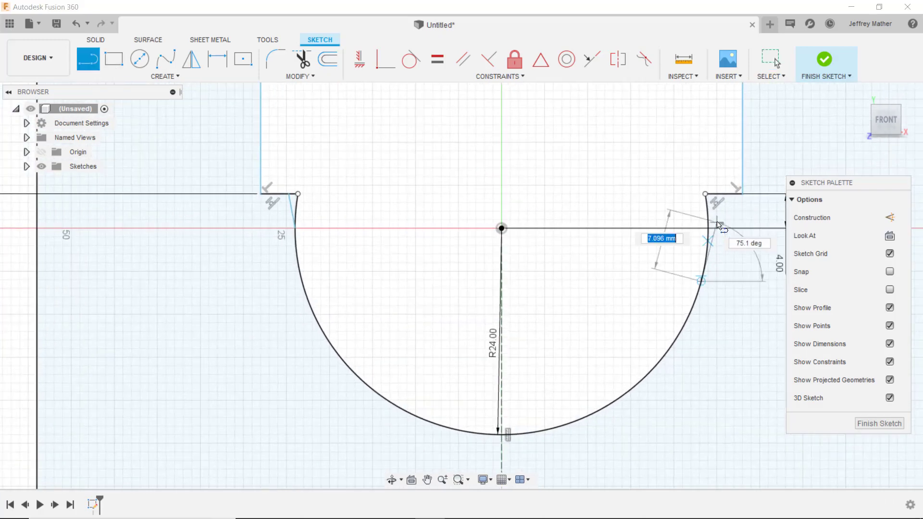
click(725, 195)
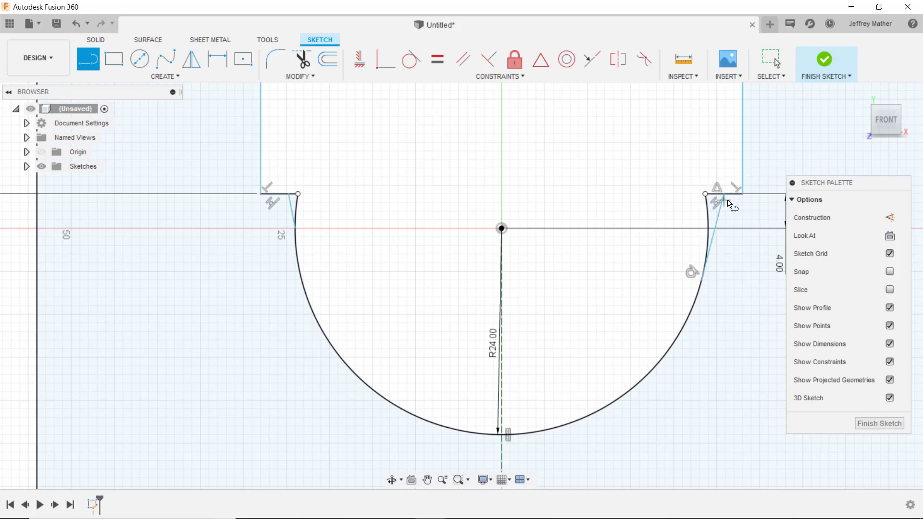
key(Escape)
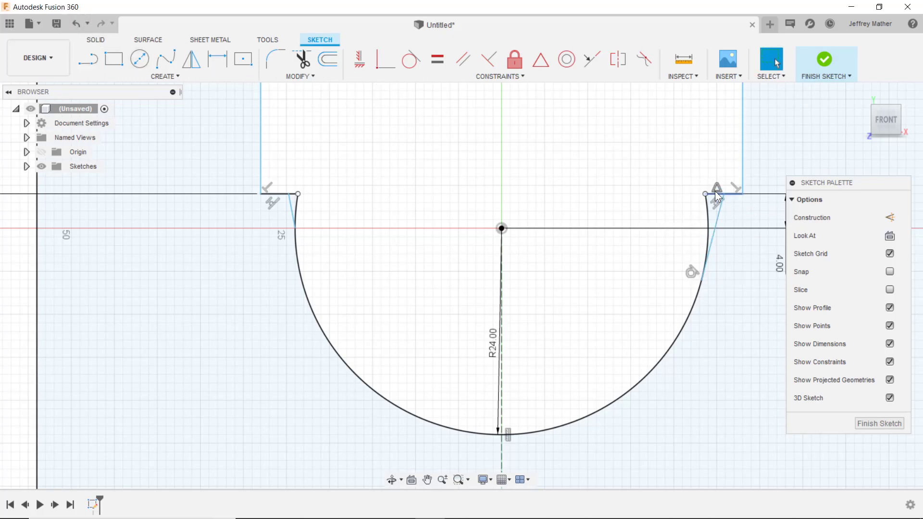
click(81, 26)
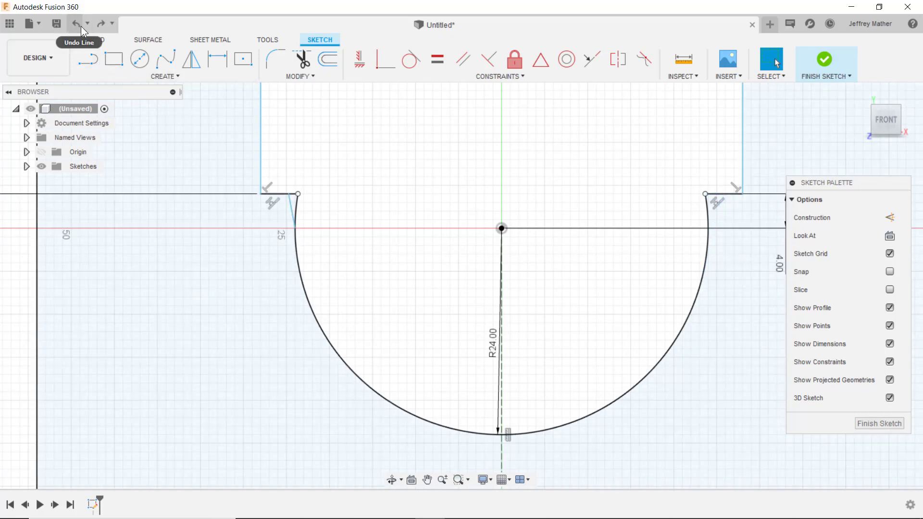
Draw a line tangent to the arc from its right side up to the right ledge.
click(89, 60)
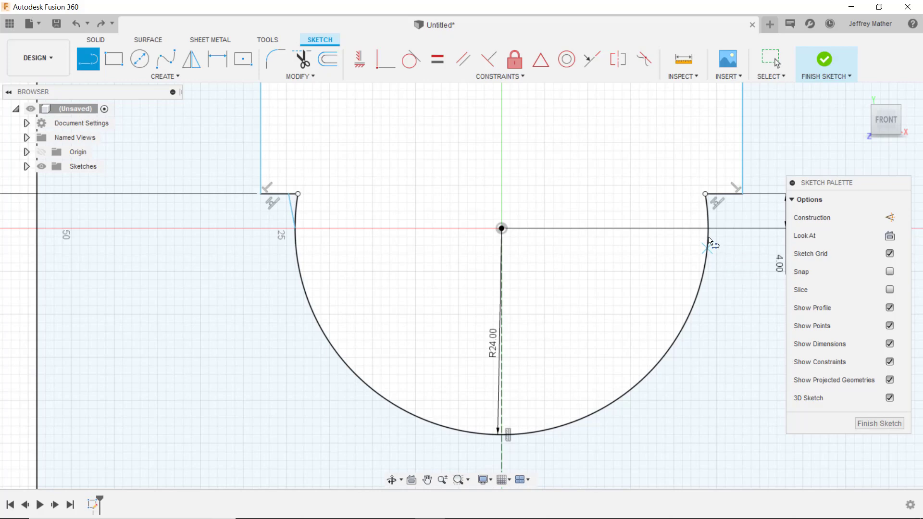
click(696, 298)
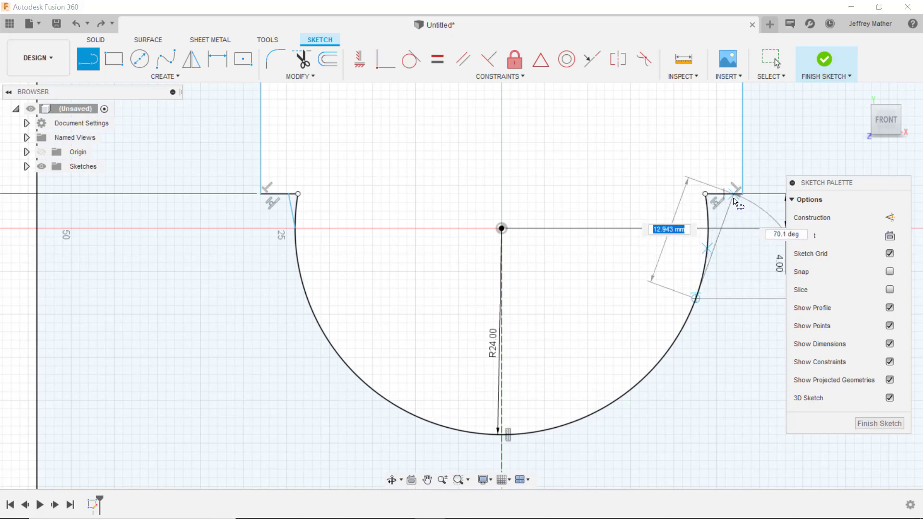
click(735, 199)
key(Escape)
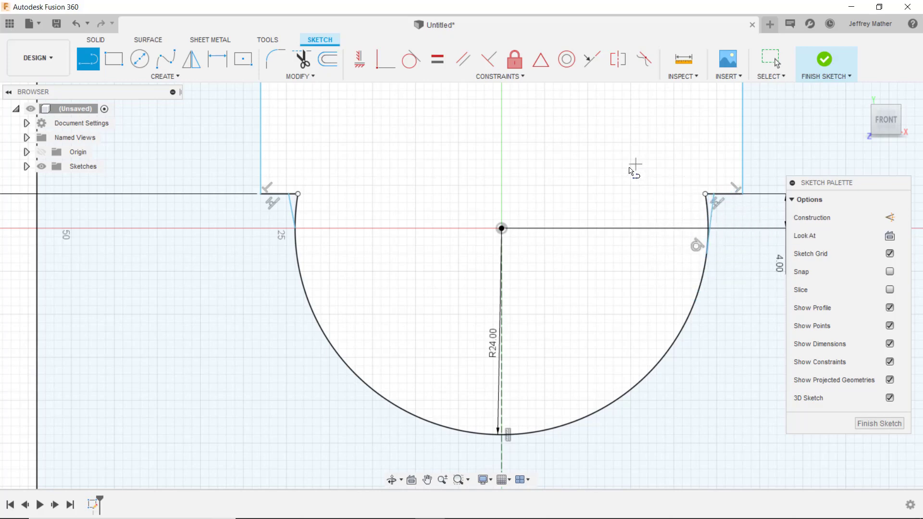
key(Escape)
scroll(708, 184, up, 2)
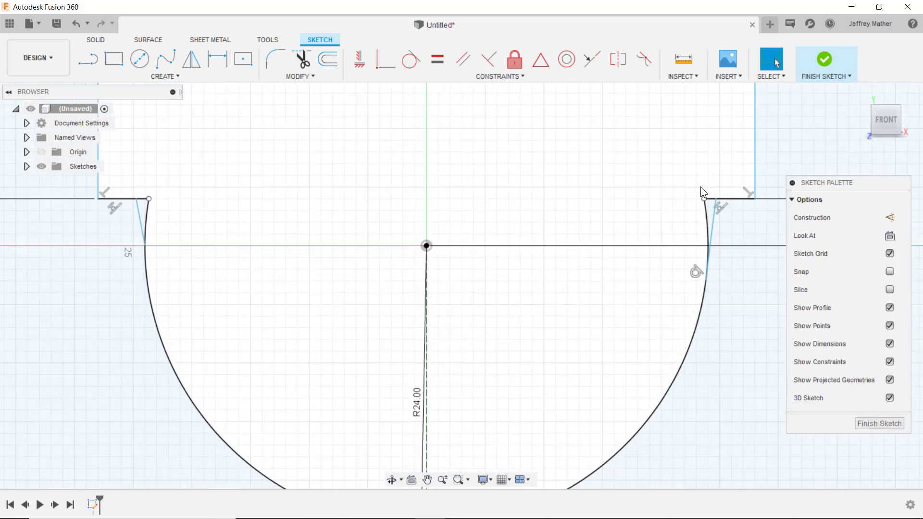
scroll(404, 186, down, 1)
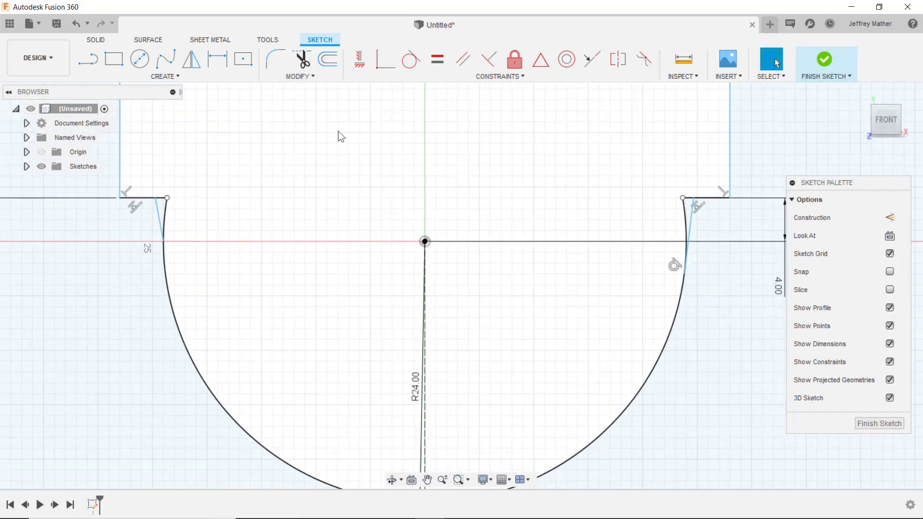
Apply a Tangent constraint between the short left line and the arc.
click(411, 60)
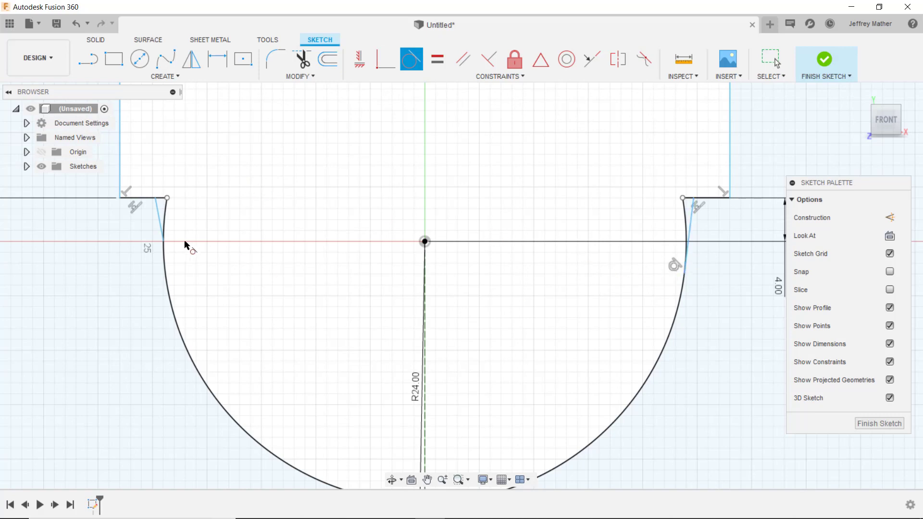
click(162, 219)
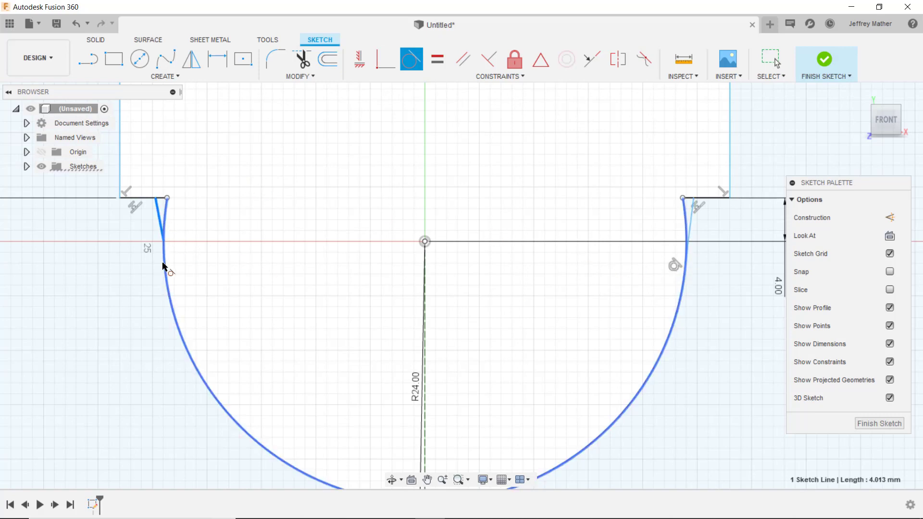
click(165, 264)
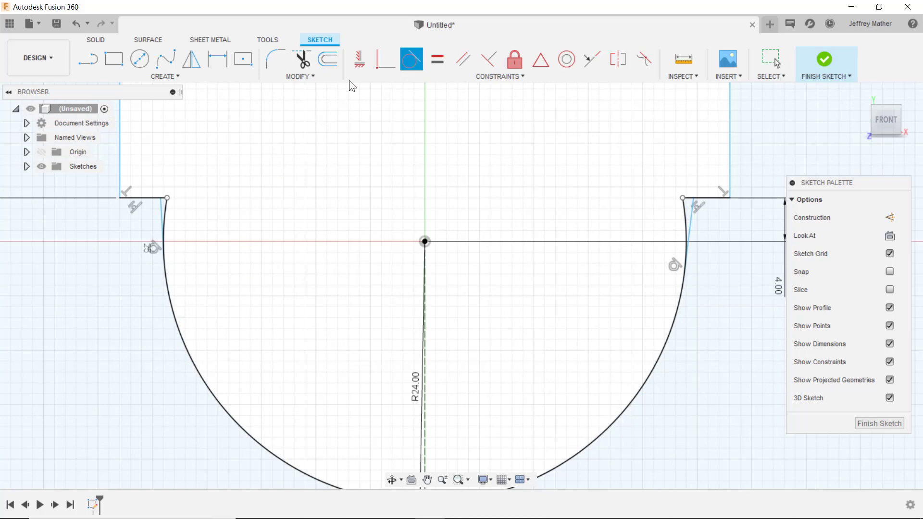
Constrain the short lines joining the arc to the left and right ledges to be vertical.
click(359, 59)
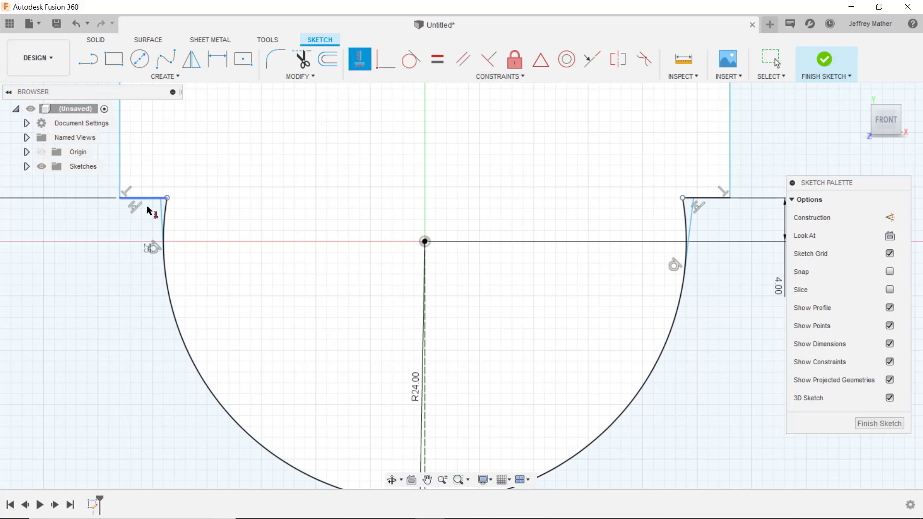
click(162, 212)
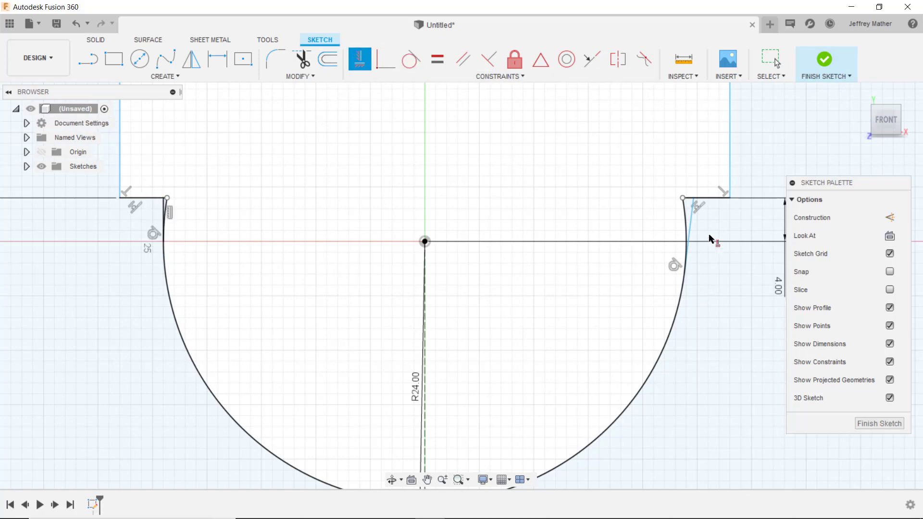
click(693, 209)
Trim the excess ledge and arc ends at the right ledge's inner corner and clear the leftover point there.
scroll(685, 202, up, 5)
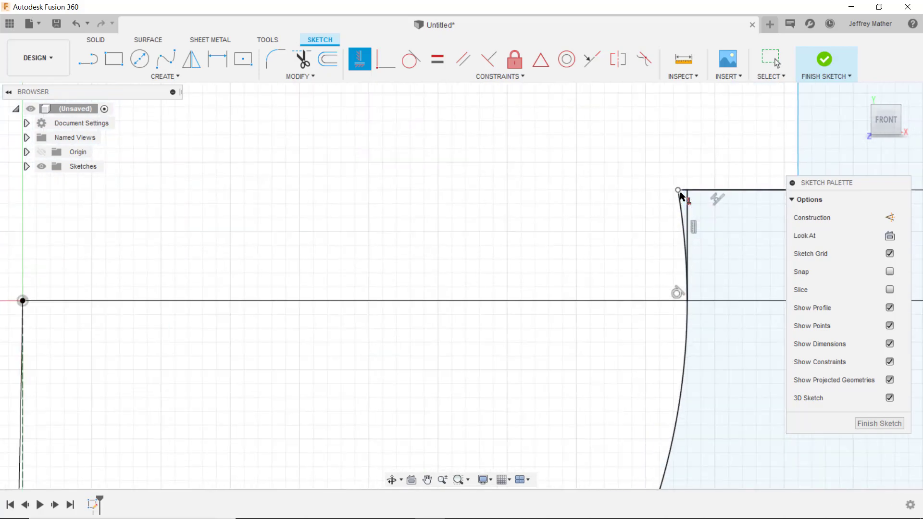
scroll(681, 196, up, 3)
click(302, 59)
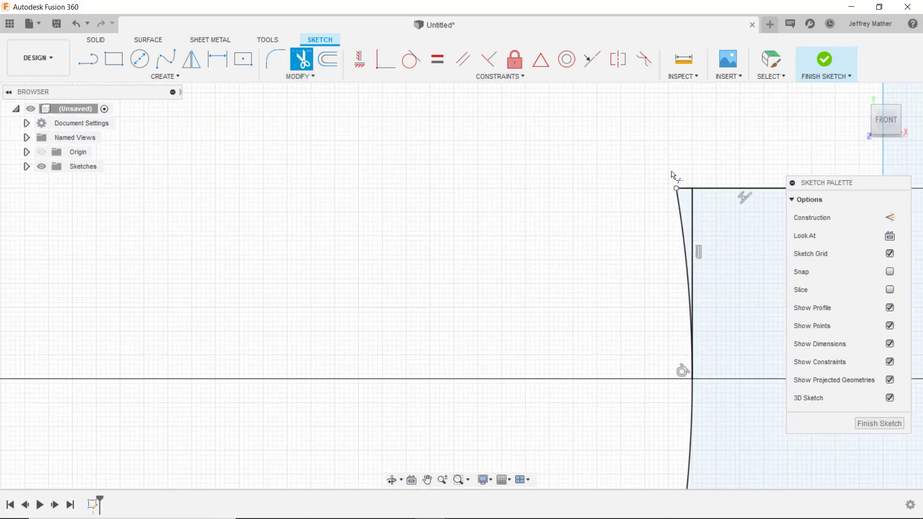
click(684, 186)
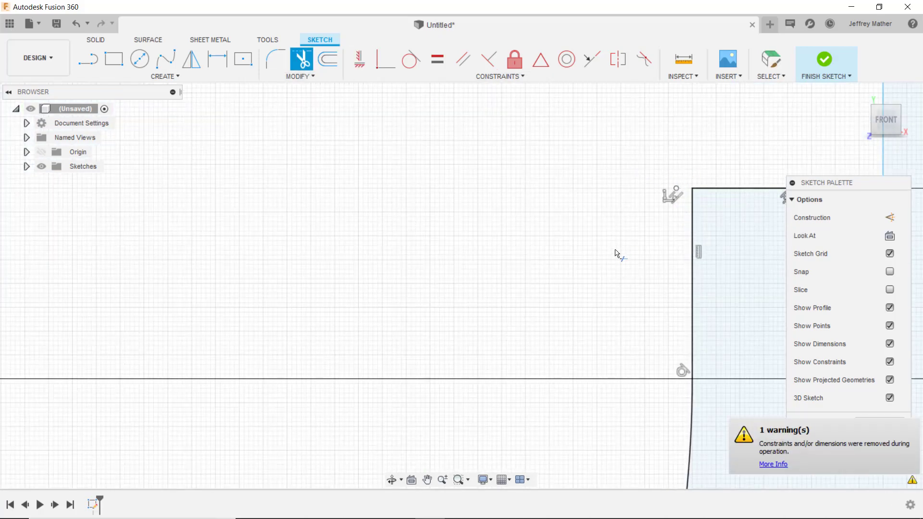
scroll(616, 250, down, 1)
scroll(632, 235, up, 2)
key(Escape)
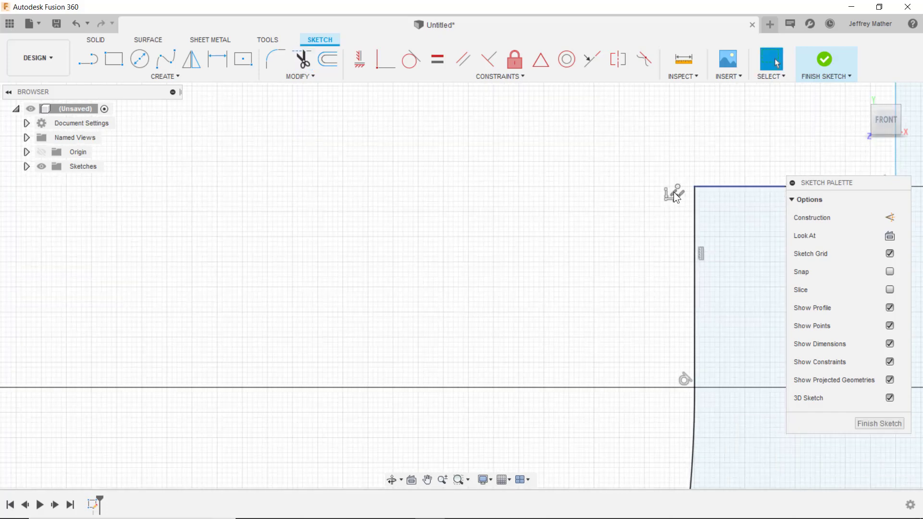
drag(685, 201, 662, 169)
click(662, 169)
Trim the excess ledge and arc ends at the left ledge's inner corner and delete the leftover point with its constraints.
scroll(653, 194, down, 3)
scroll(676, 216, down, 4)
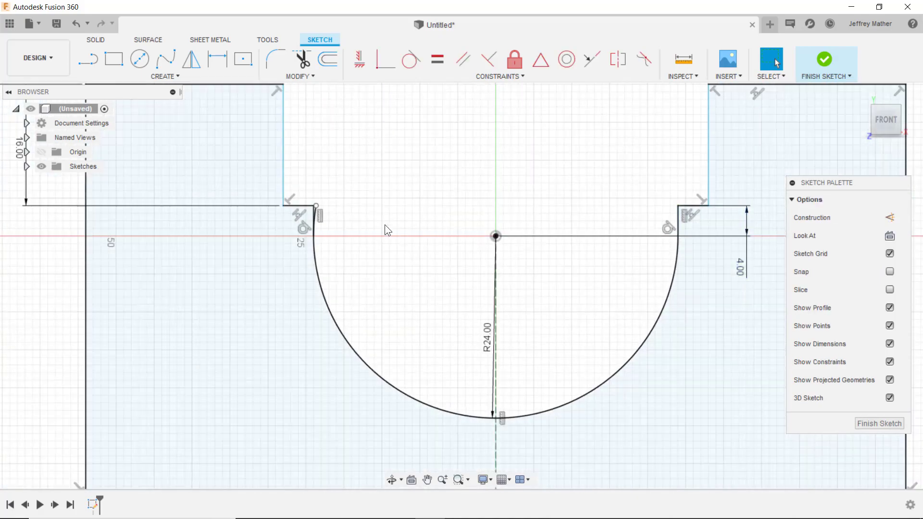
scroll(313, 219, up, 5)
scroll(310, 218, up, 3)
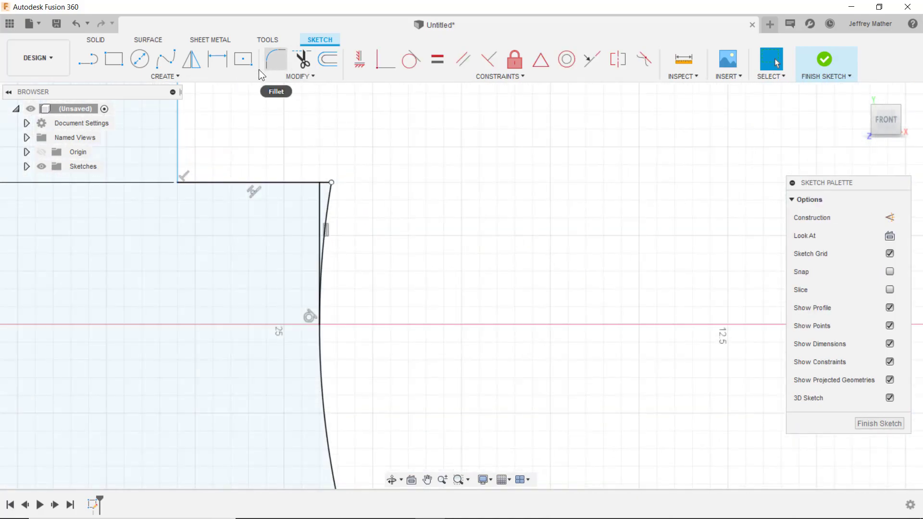
click(303, 59)
scroll(335, 185, up, 2)
click(327, 182)
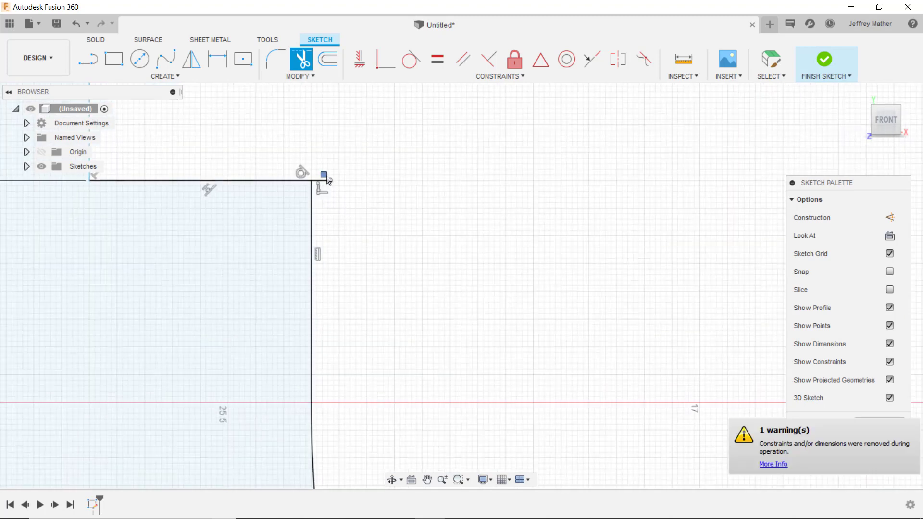
key(Escape)
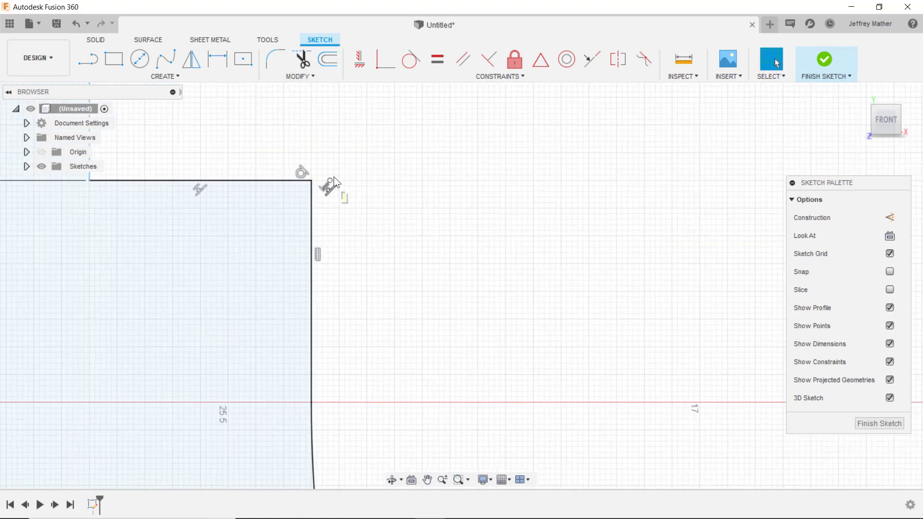
drag(333, 177, 325, 160)
key(Delete)
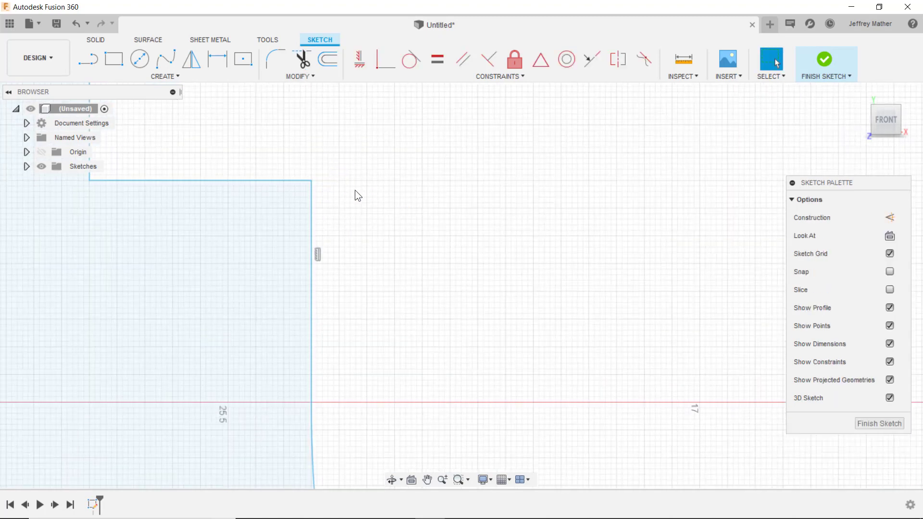
Apply a Collinear constraint between the left and right ledges above the arc.
scroll(357, 194, down, 8)
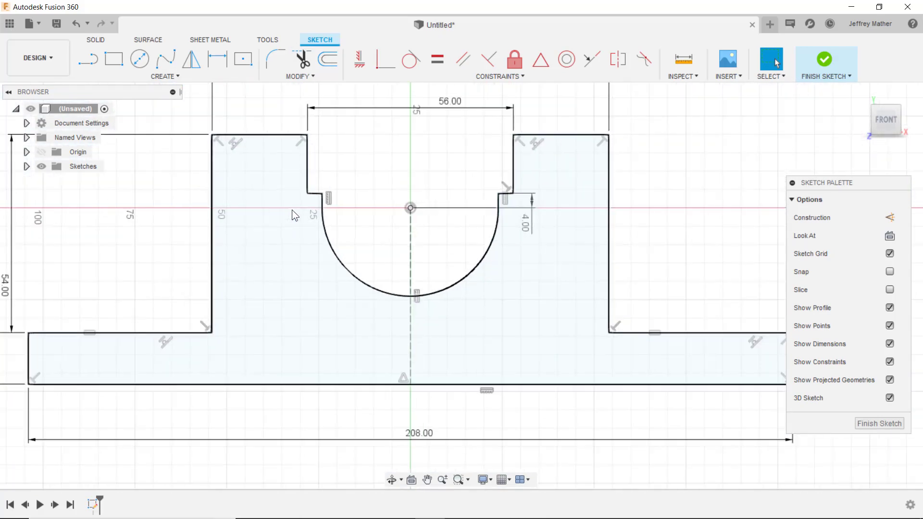
scroll(396, 171, up, 2)
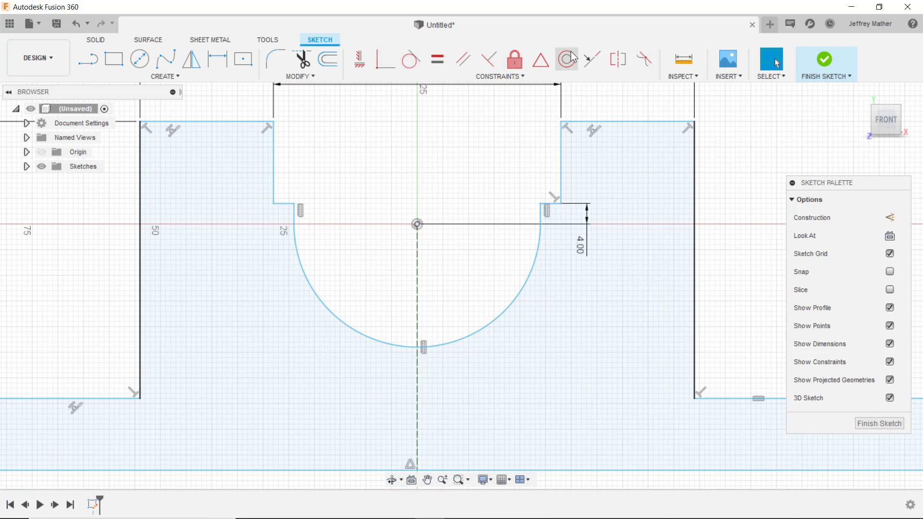
click(592, 59)
click(286, 203)
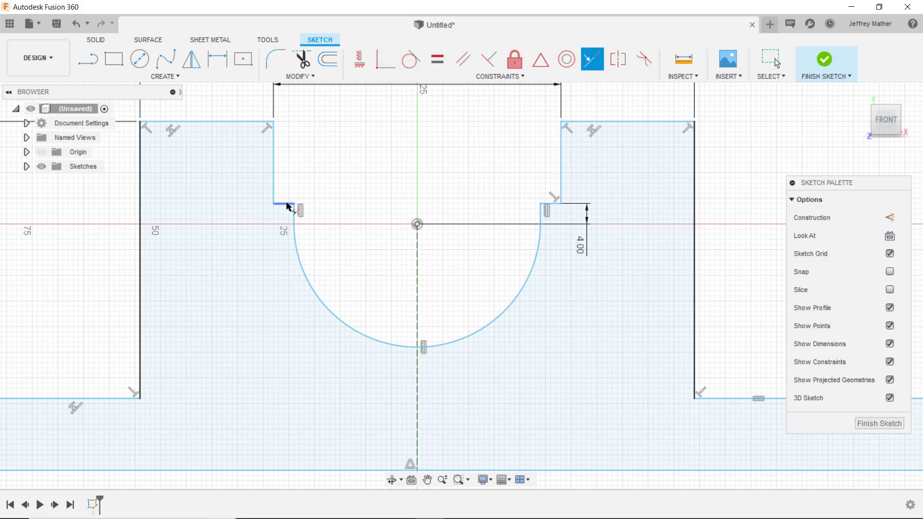
click(548, 208)
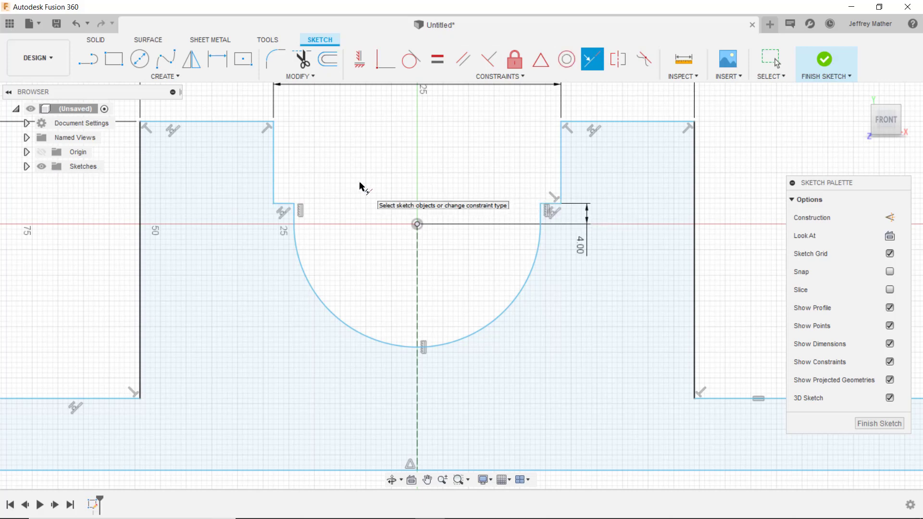
key(Escape)
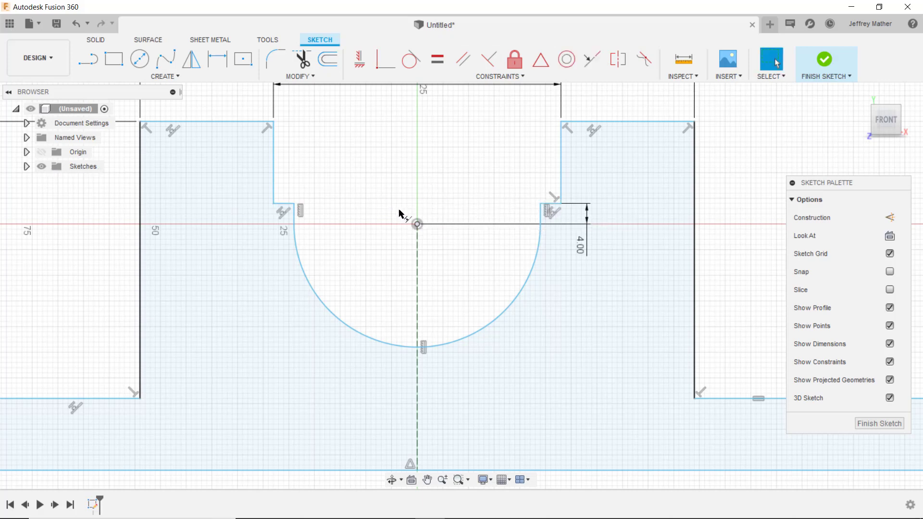
Move the arc's left endpoint down and inward to test its remaining freedom.
scroll(395, 200, up, 1)
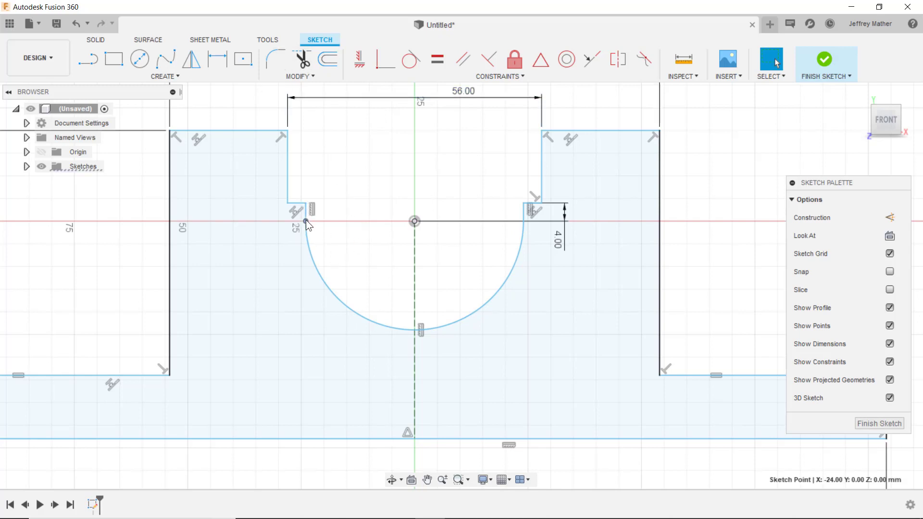
mouse_move(306, 221)
mouse_down()
mouse_move(302, 256)
mouse_move(337, 226)
mouse_move(319, 247)
mouse_up()
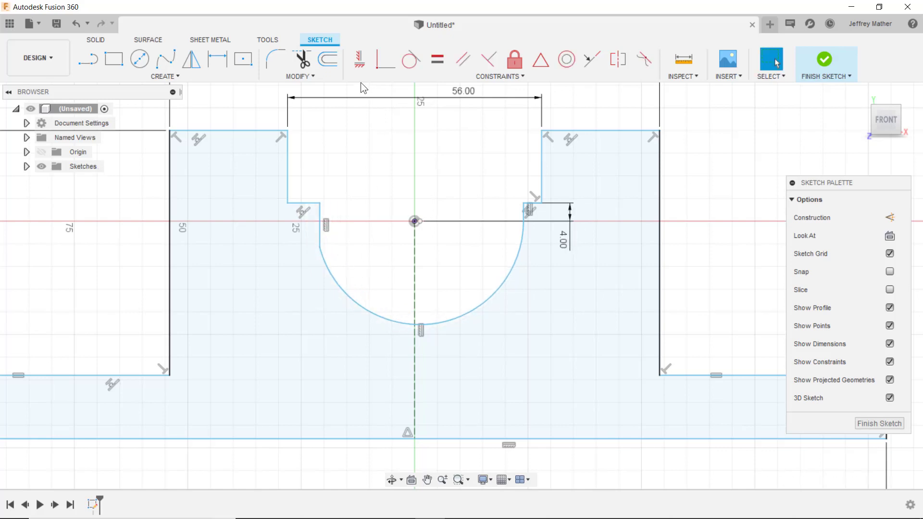
Apply Tangent constraints between the arc and the short vertical lines joining it to the left and right ledges.
click(412, 59)
click(320, 232)
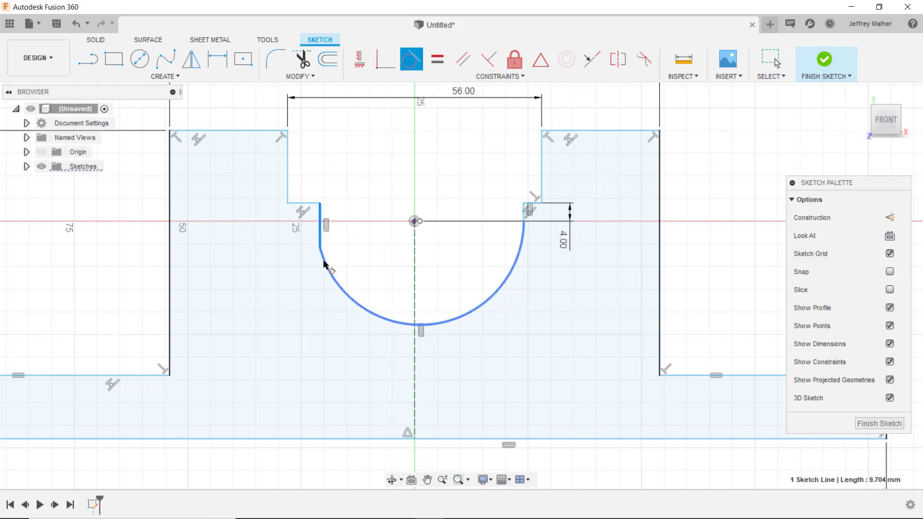
click(325, 264)
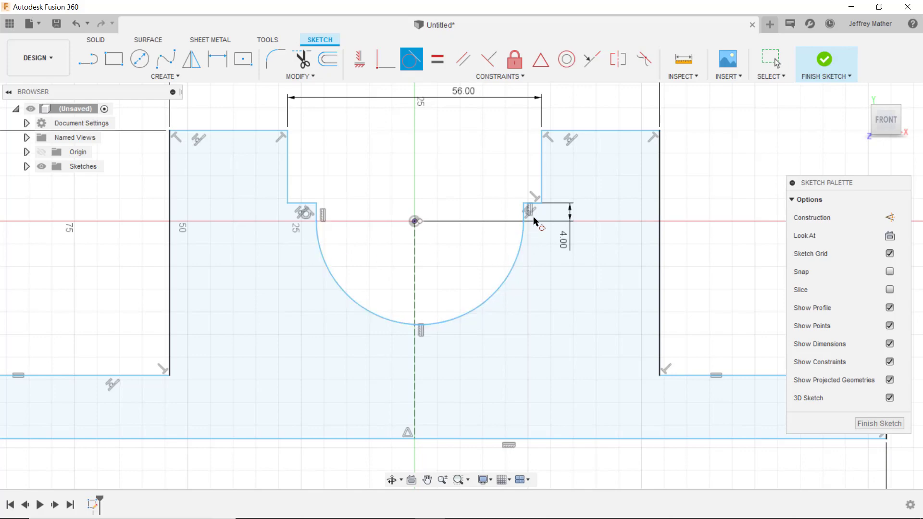
scroll(533, 217, up, 2)
click(519, 241)
click(520, 217)
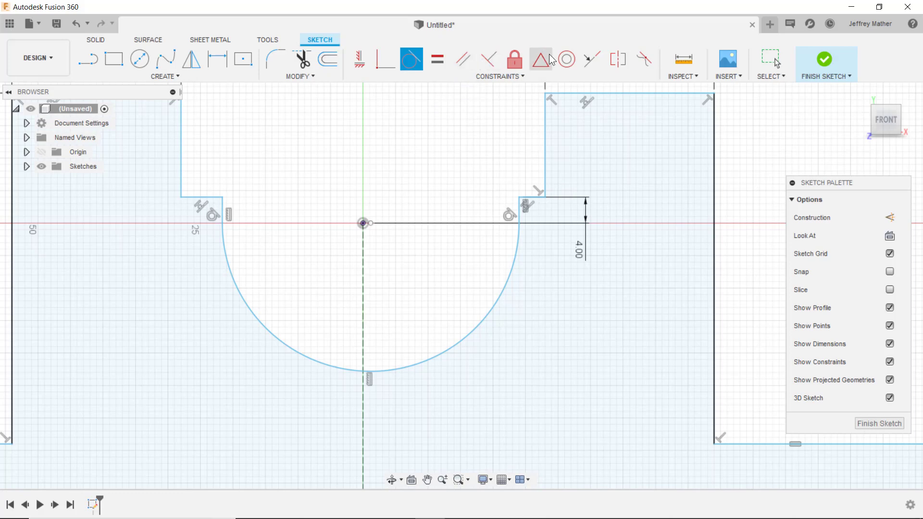
Make the arc's center coincident with the origin and dimension the arc's radius at 24 mm.
click(379, 65)
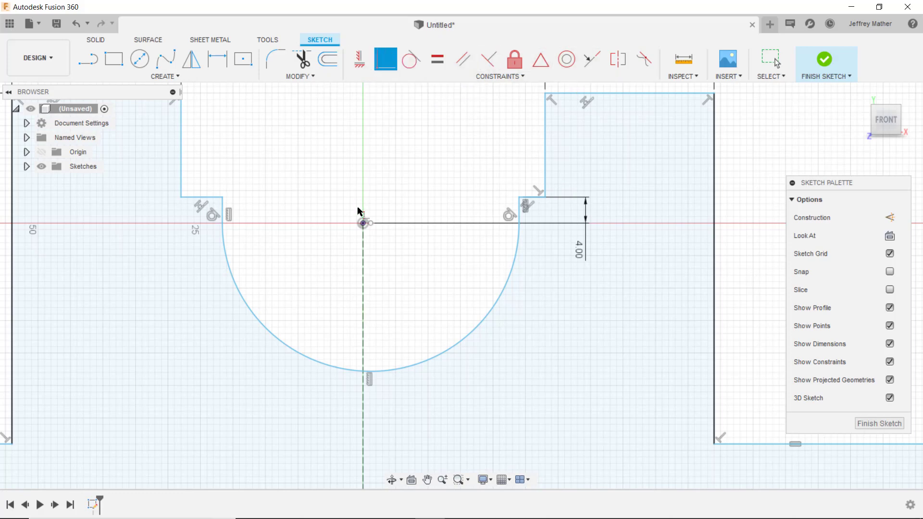
click(363, 224)
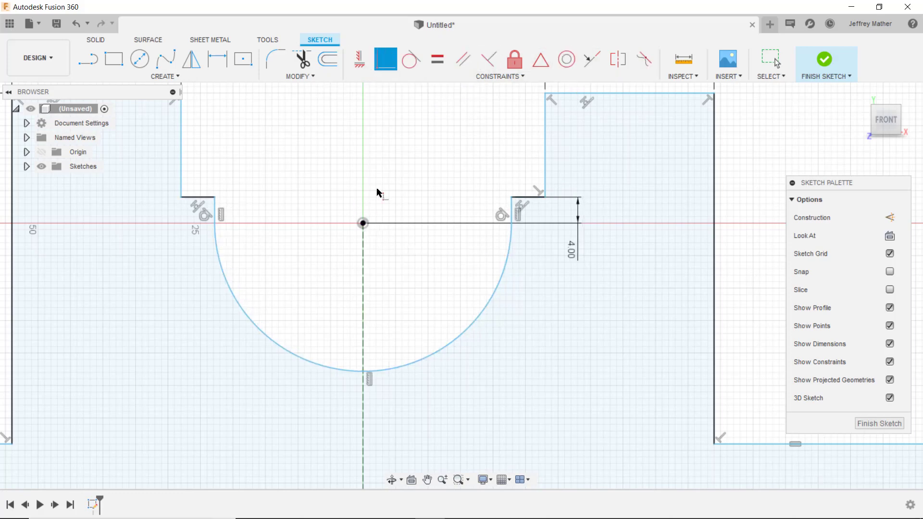
click(218, 59)
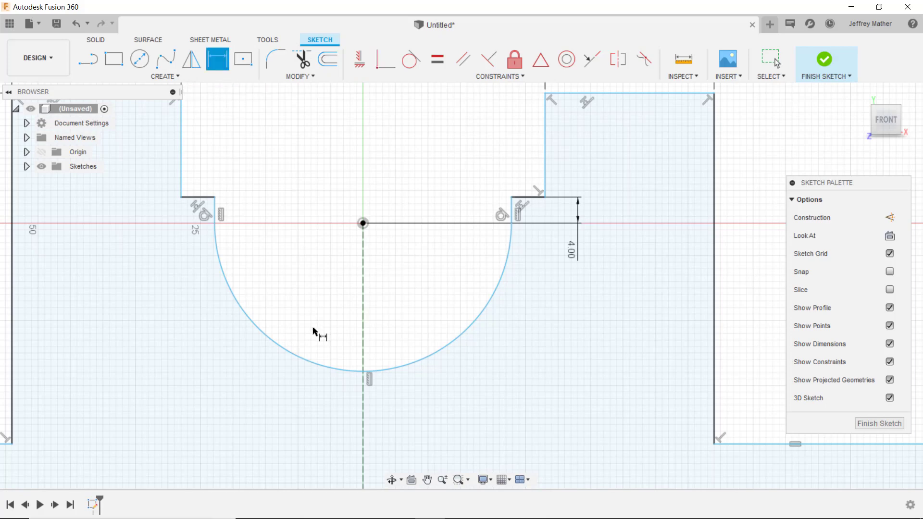
click(296, 357)
click(332, 322)
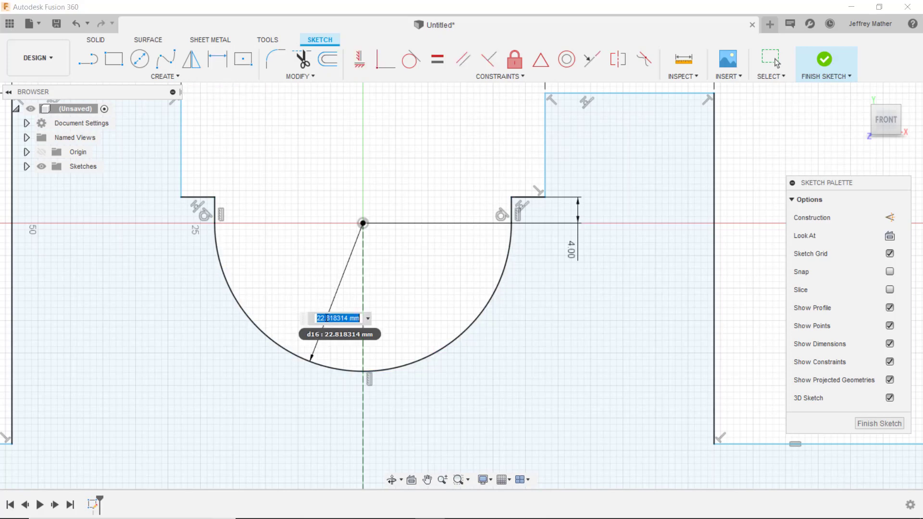
text(24)
key(Return)
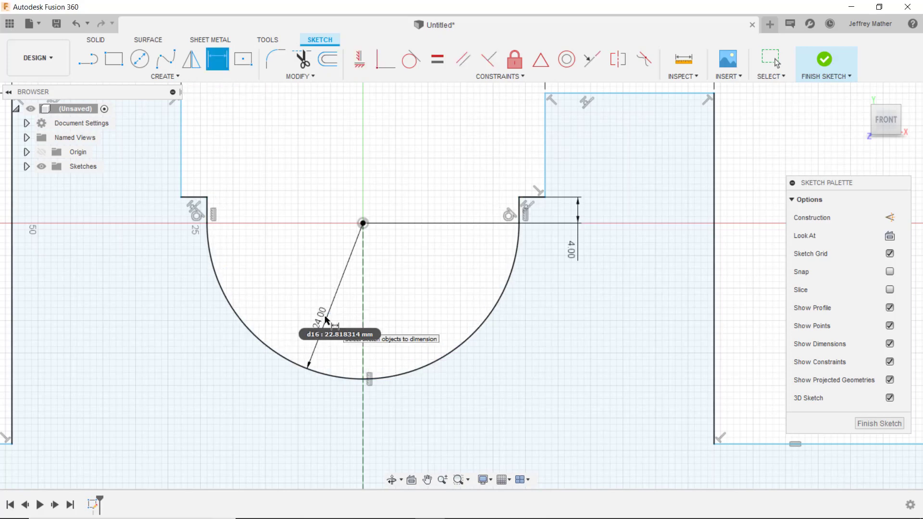
Dimension the vertical distance between the left top edge and the left ledge at 16 mm.
scroll(346, 307, down, 2)
scroll(392, 269, down, 4)
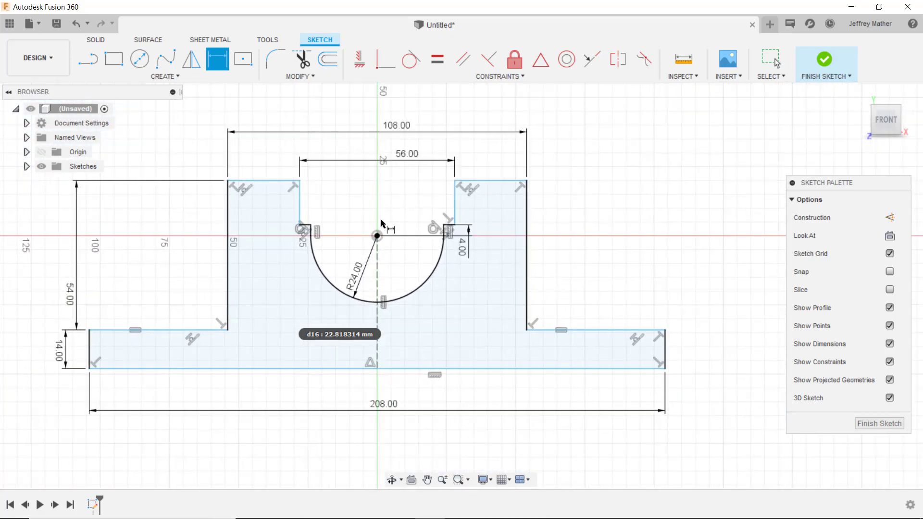
scroll(243, 207, up, 1)
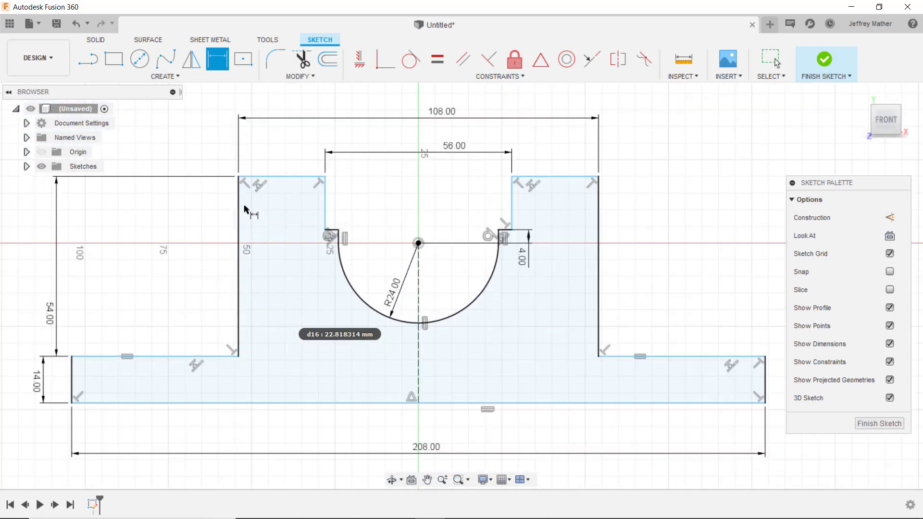
click(267, 180)
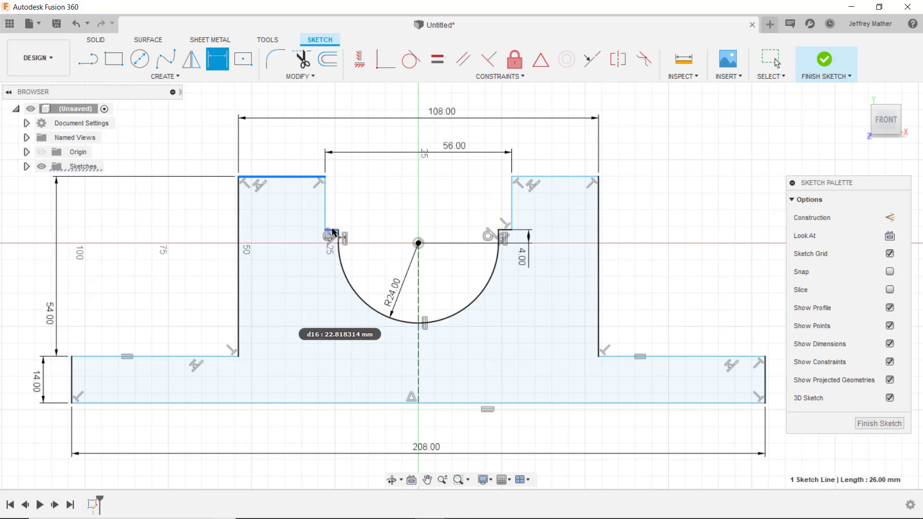
click(329, 232)
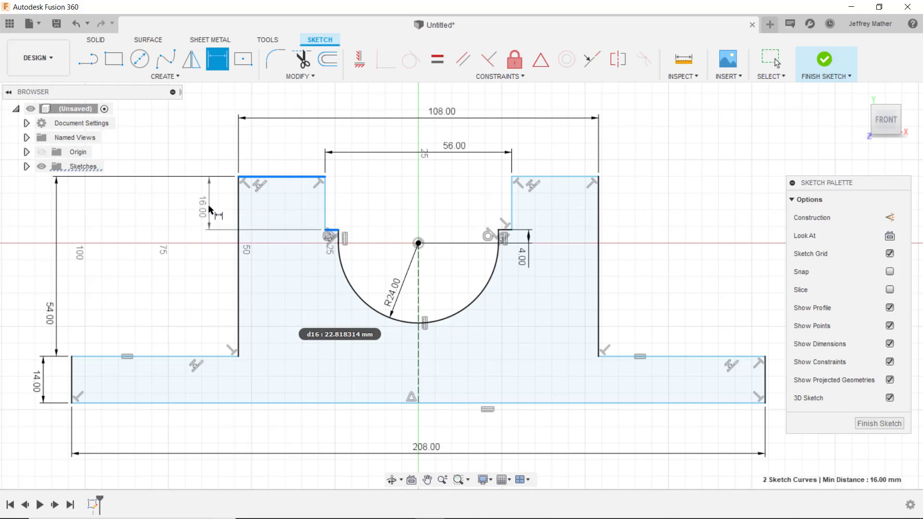
click(210, 208)
key(Return)
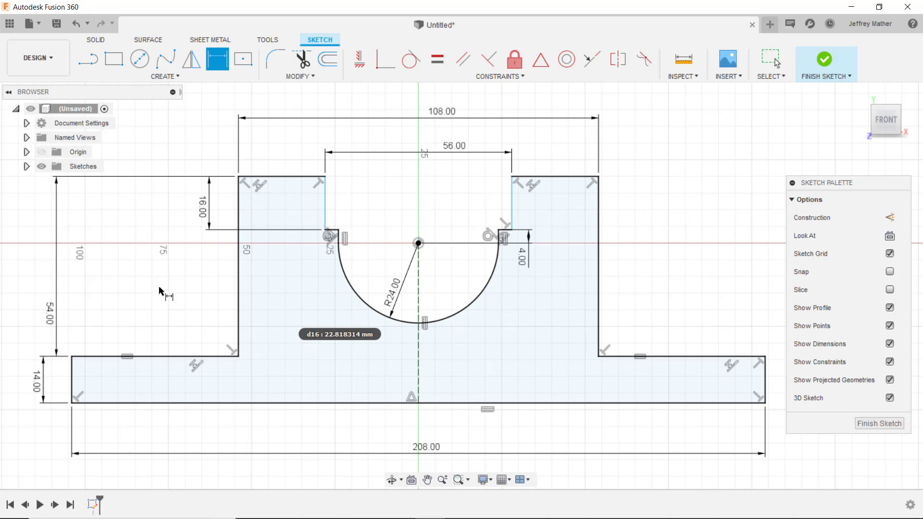
key(Escape)
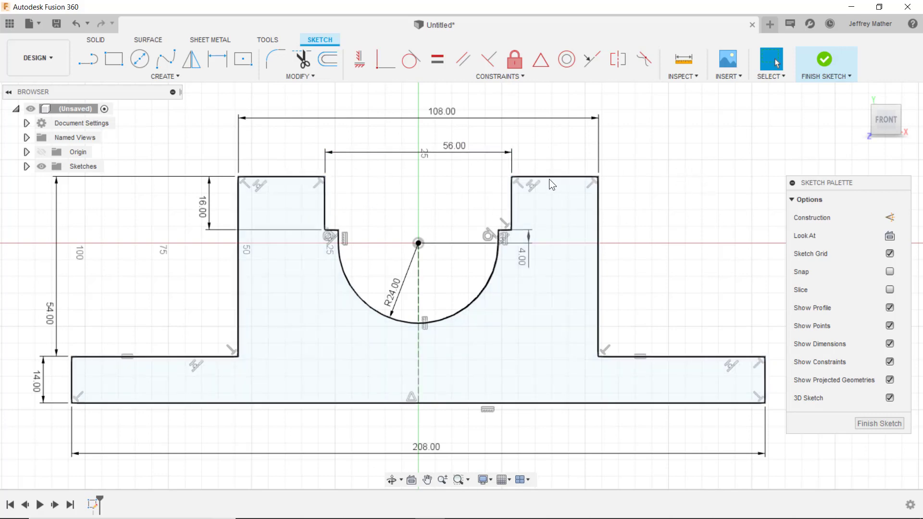
Shift the slot's right wall sideways to test its freedom, and apply an Equal constraint between the two top edges.
drag(511, 177, 471, 209)
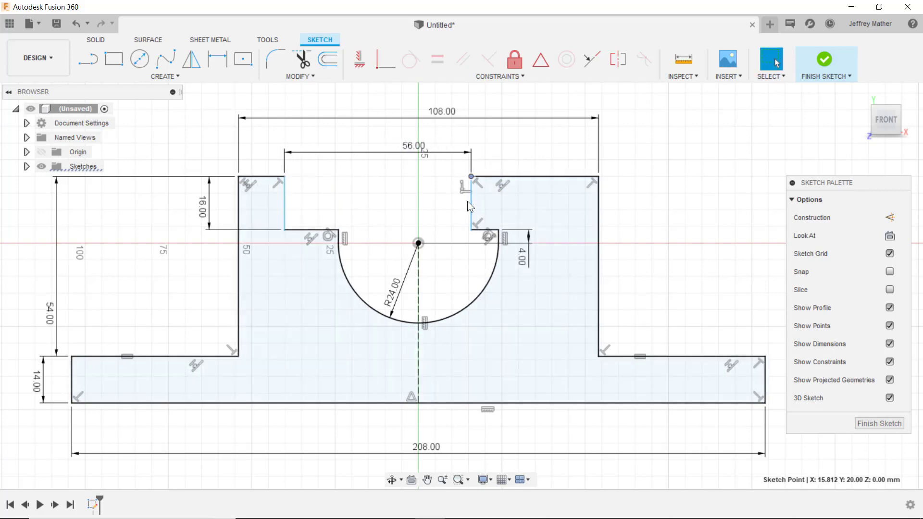
drag(472, 231, 509, 230)
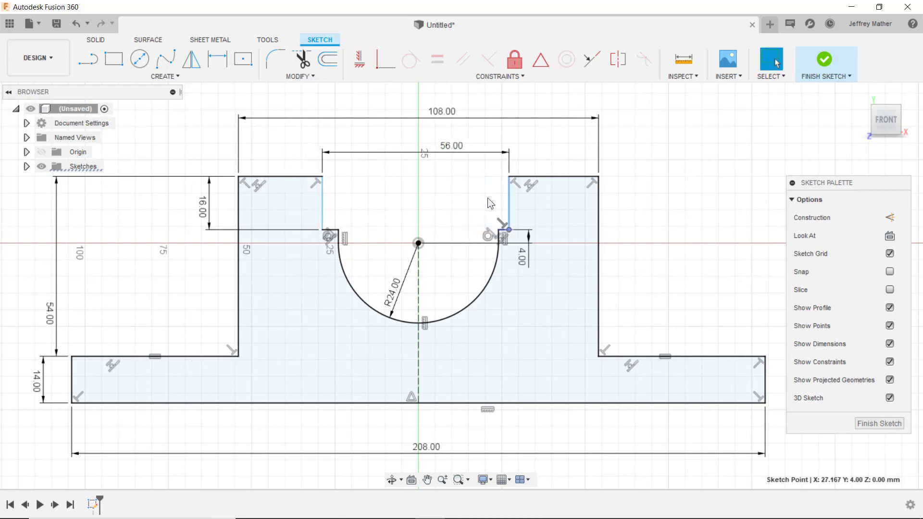
click(437, 59)
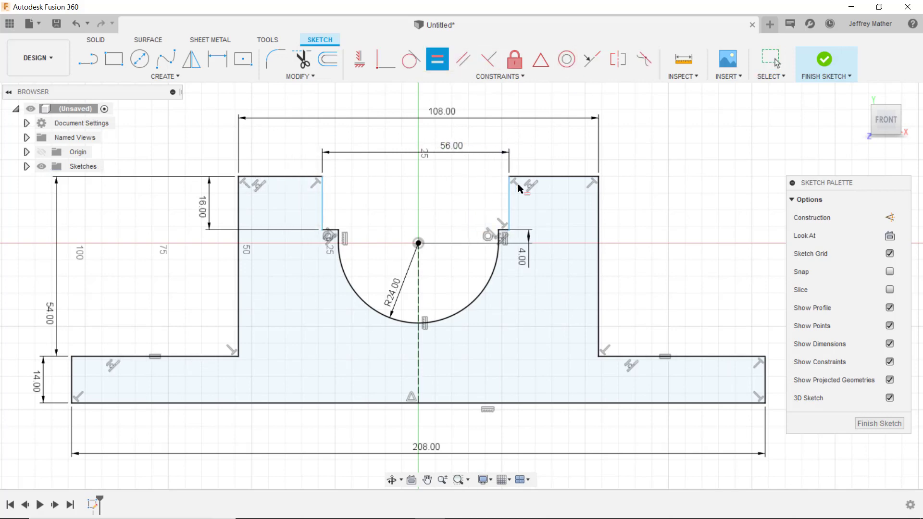
click(533, 177)
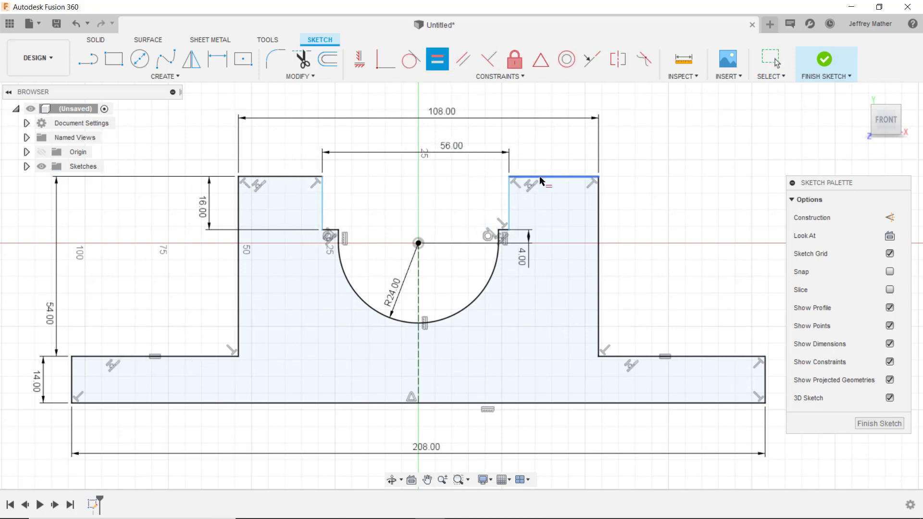
click(296, 177)
scroll(283, 198, down, 1)
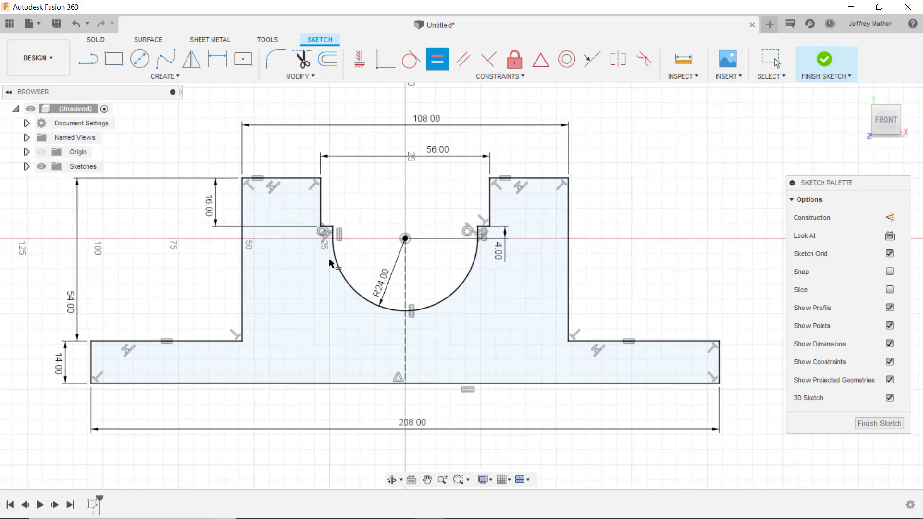
scroll(288, 452, down, 1)
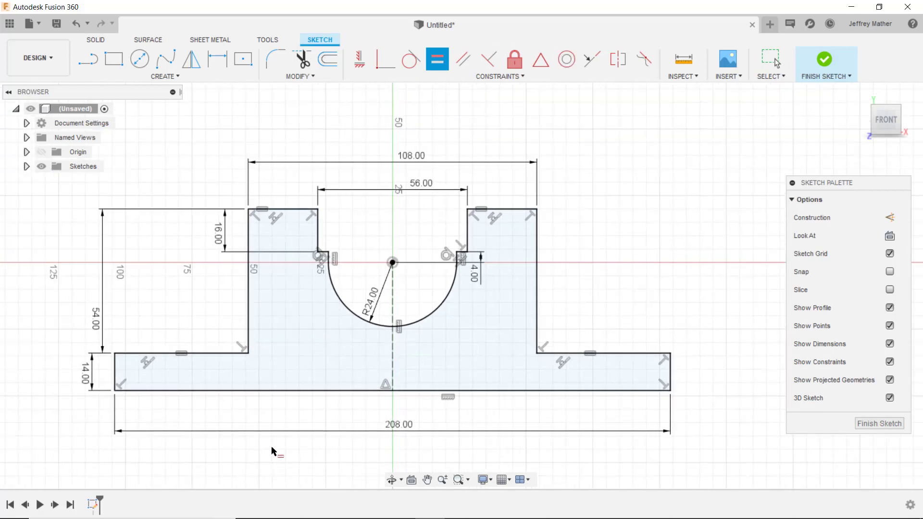
scroll(130, 454, up, 1)
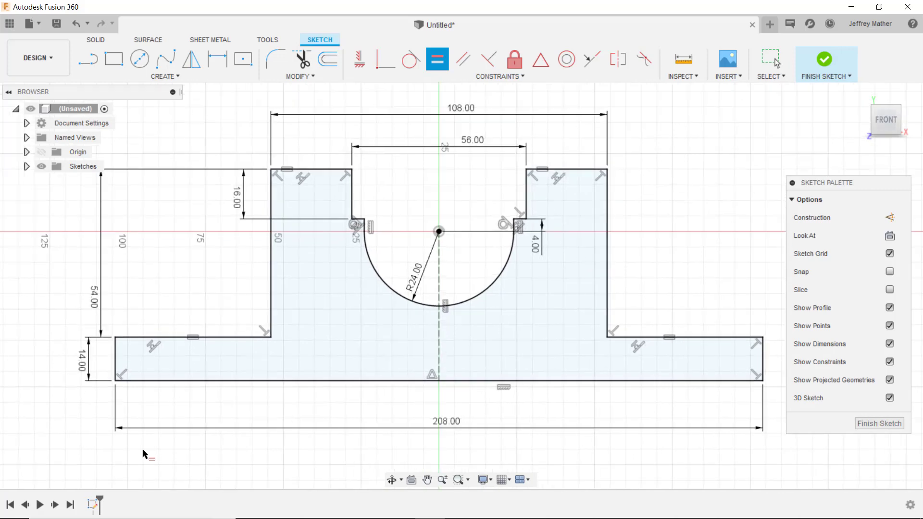
scroll(142, 454, up, 1)
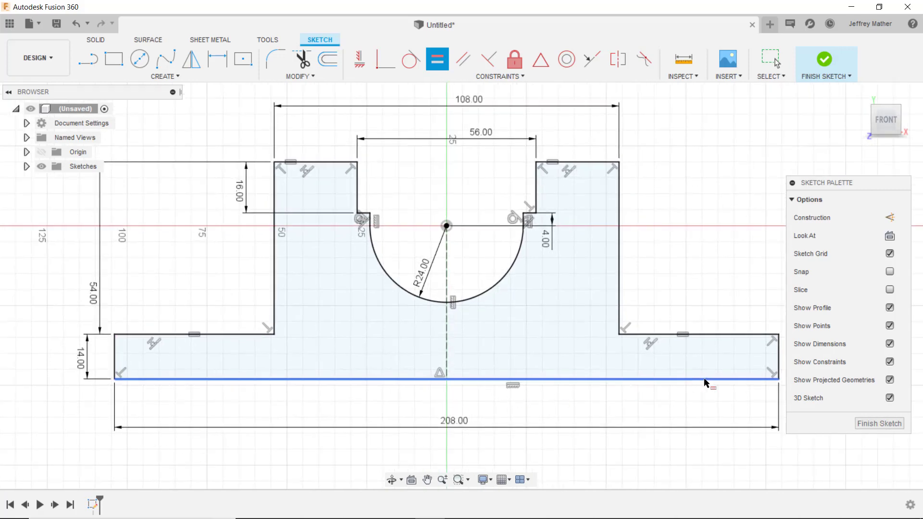
key(Escape)
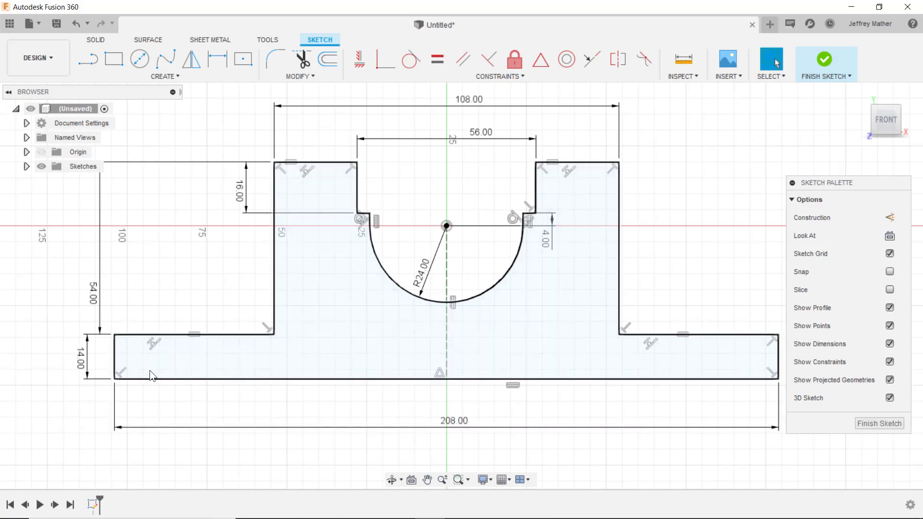
Delete the perpendicular constraints at the base's lower left, upper right and lower right corners.
click(121, 374)
key(Delete)
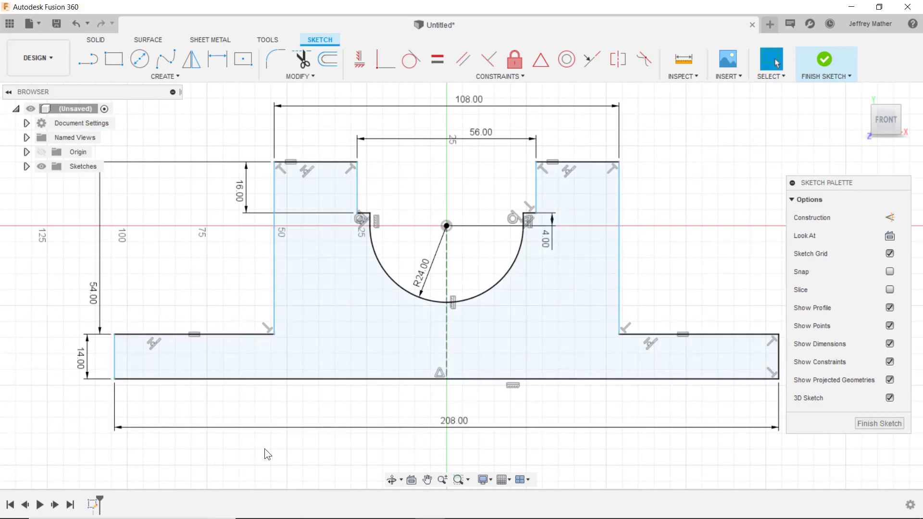
click(770, 343)
key(Delete)
click(769, 370)
key(Delete)
drag(114, 334, 134, 335)
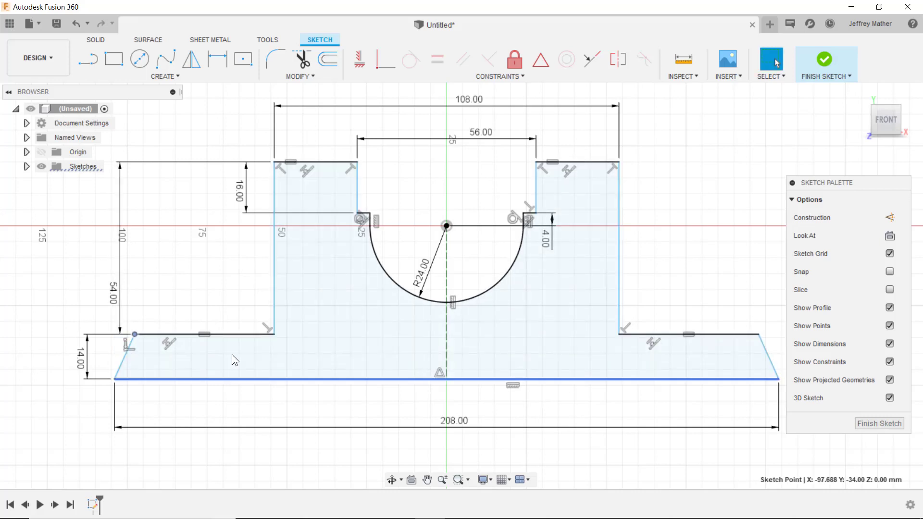
scroll(529, 250, down, 2)
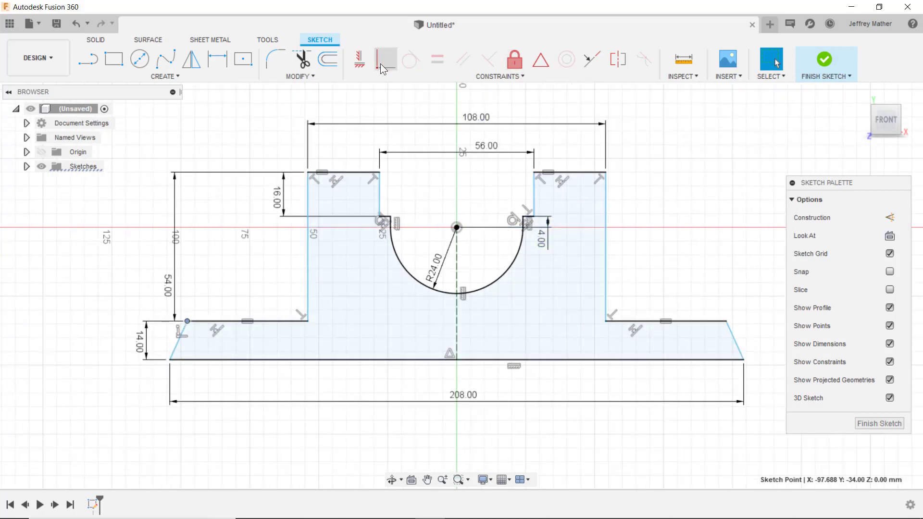
click(220, 68)
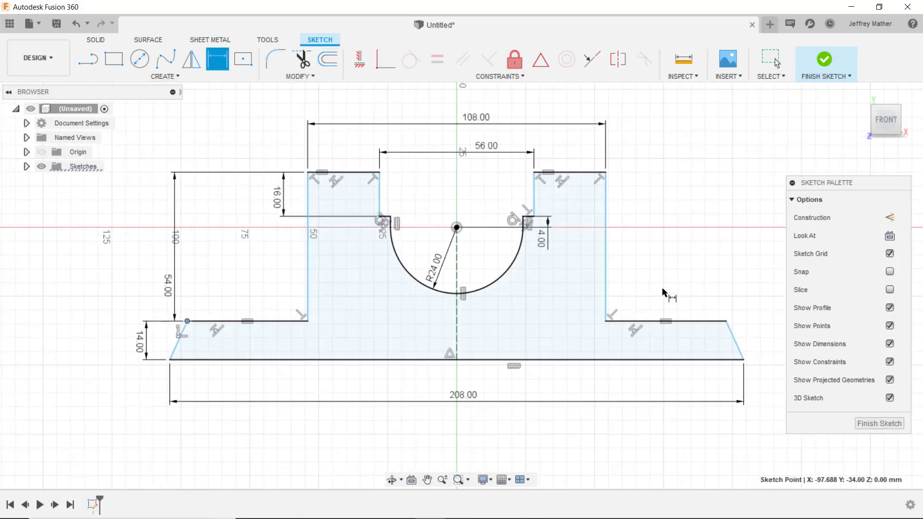
click(726, 321)
click(744, 360)
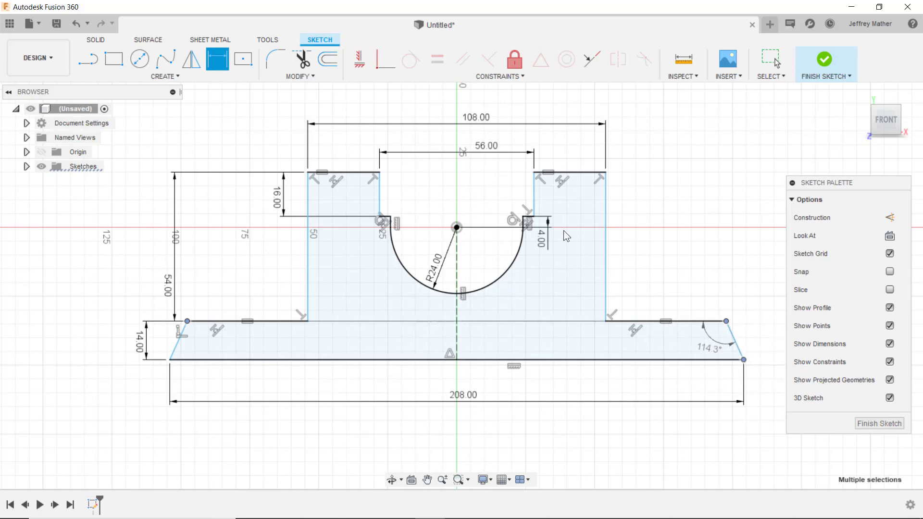
key(Escape)
click(76, 24)
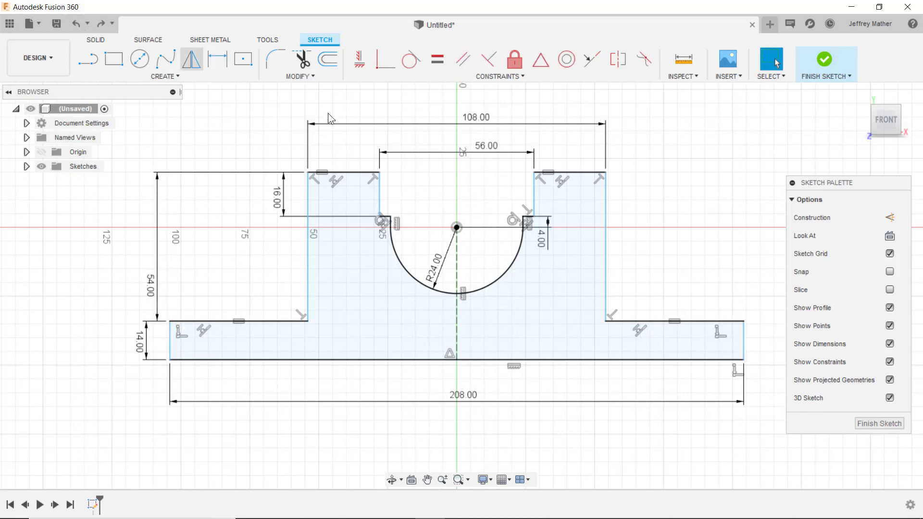
Move the base's upper right corner inward to slope the end, and dimension the sloped line's horizontal offset at 4 mm.
key(ctrl+y)
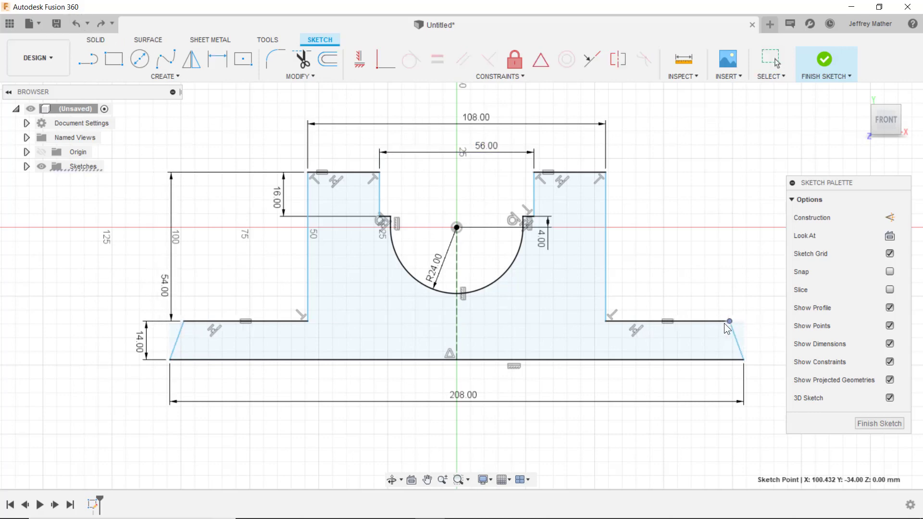
click(226, 64)
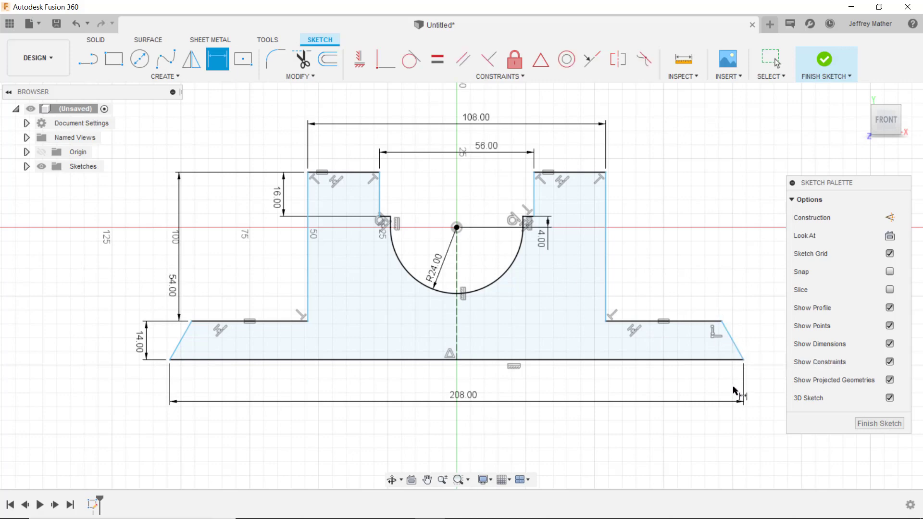
scroll(745, 376, up, 5)
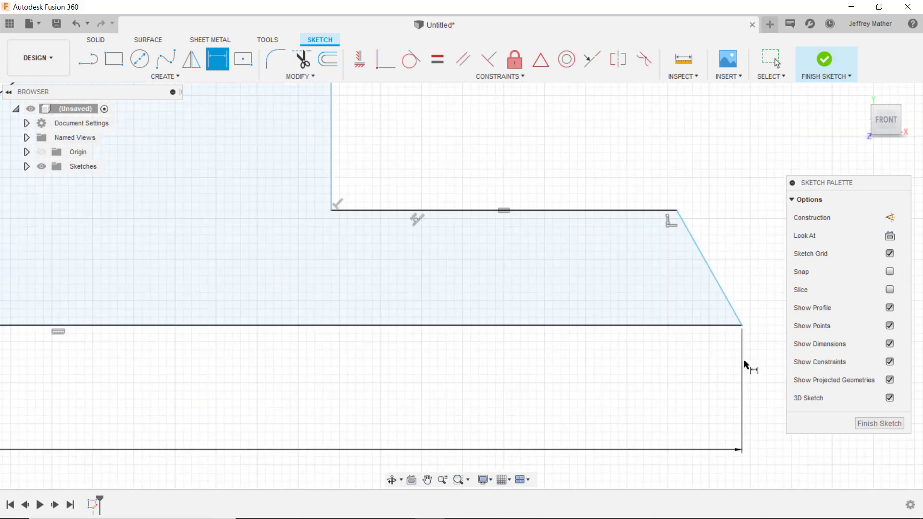
click(723, 288)
click(713, 364)
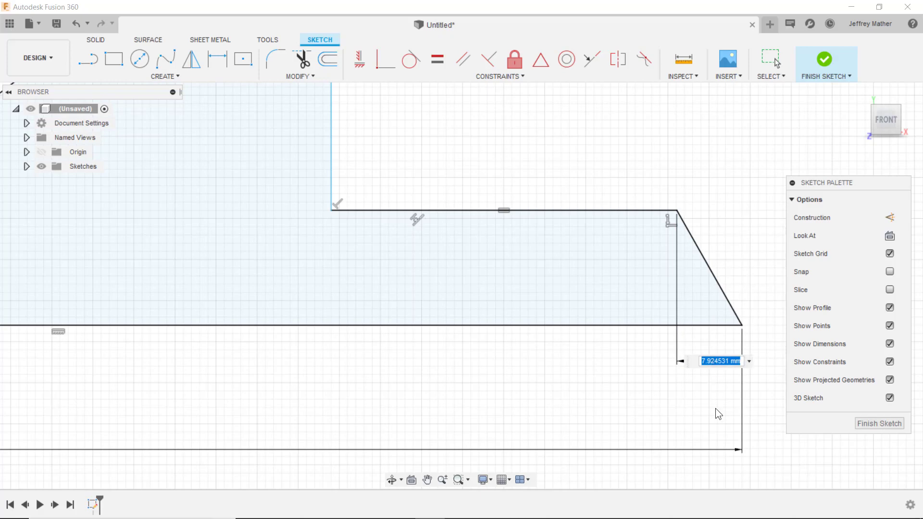
text(4)
key(Return)
scroll(720, 405, down, 6)
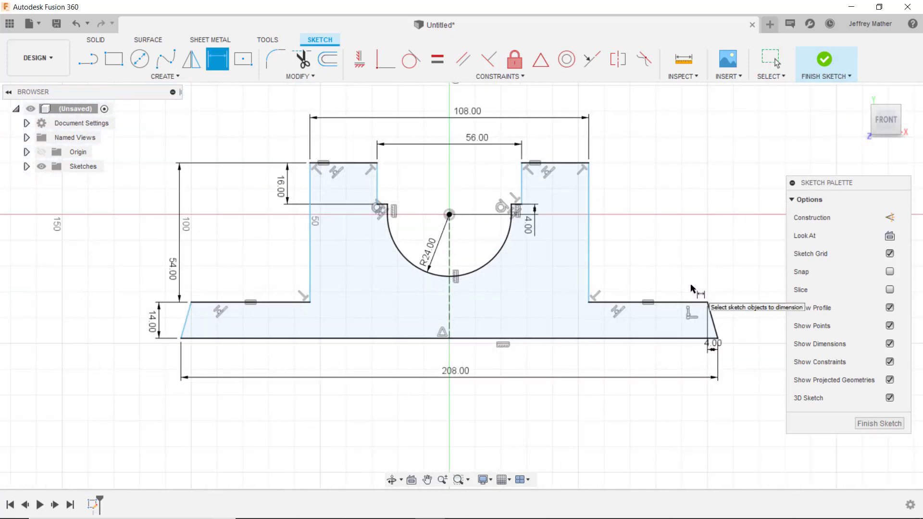
scroll(487, 179, up, 1)
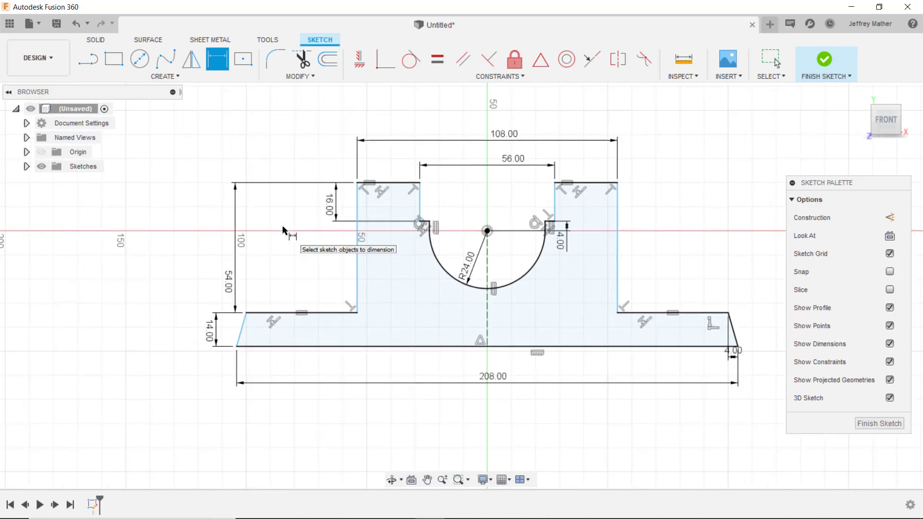
Shift the upper block's outer corners to test their freedom, and try an Equal constraint between the two top edges.
key(Escape)
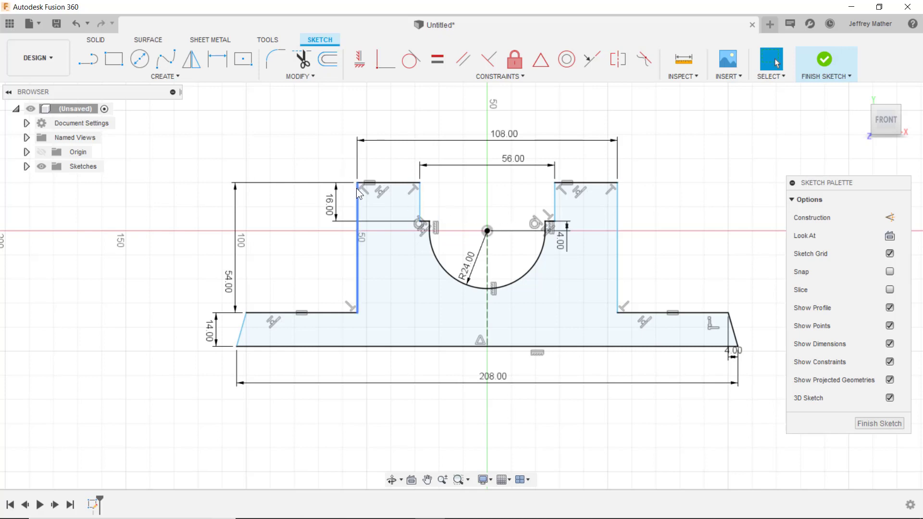
mouse_move(357, 182)
mouse_down()
mouse_move(333, 188)
mouse_move(360, 187)
mouse_up()
click(438, 59)
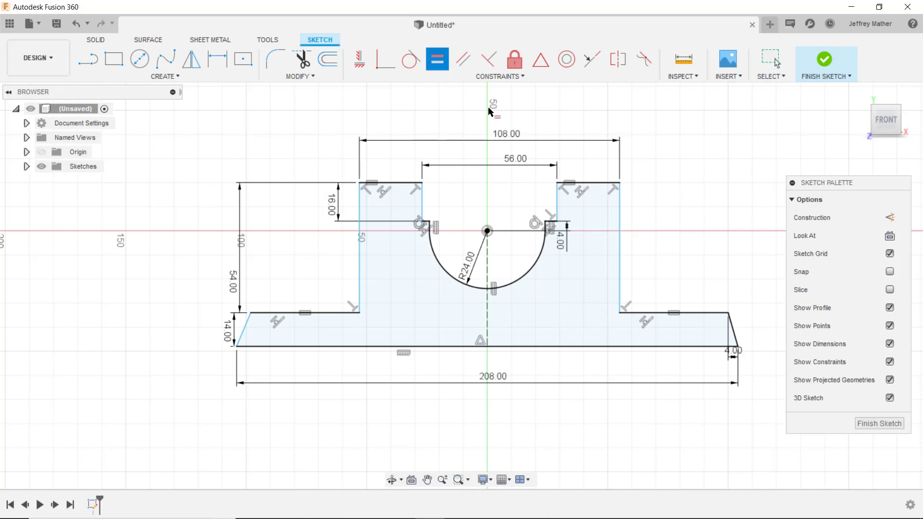
click(586, 182)
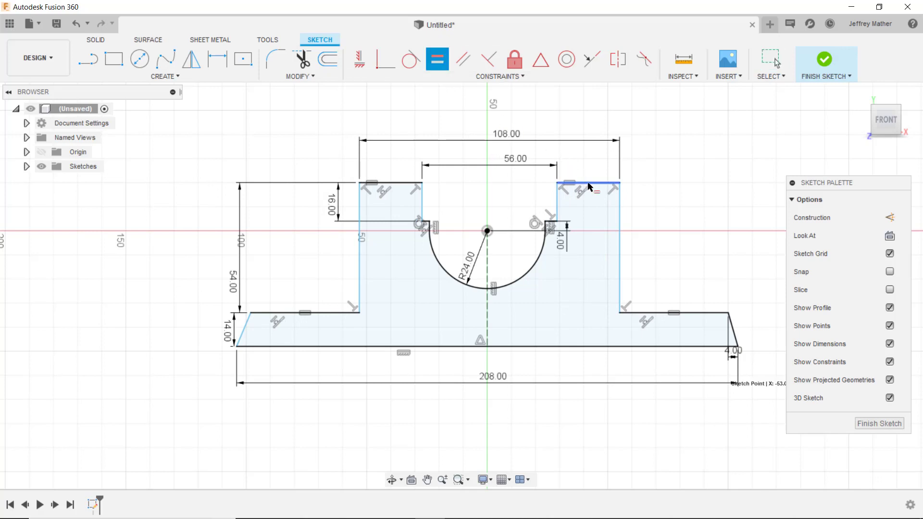
click(390, 183)
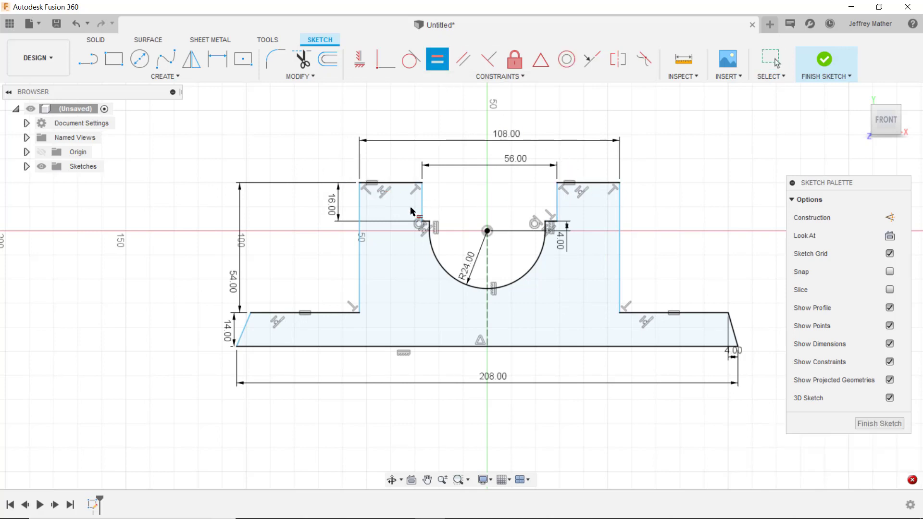
key(Escape)
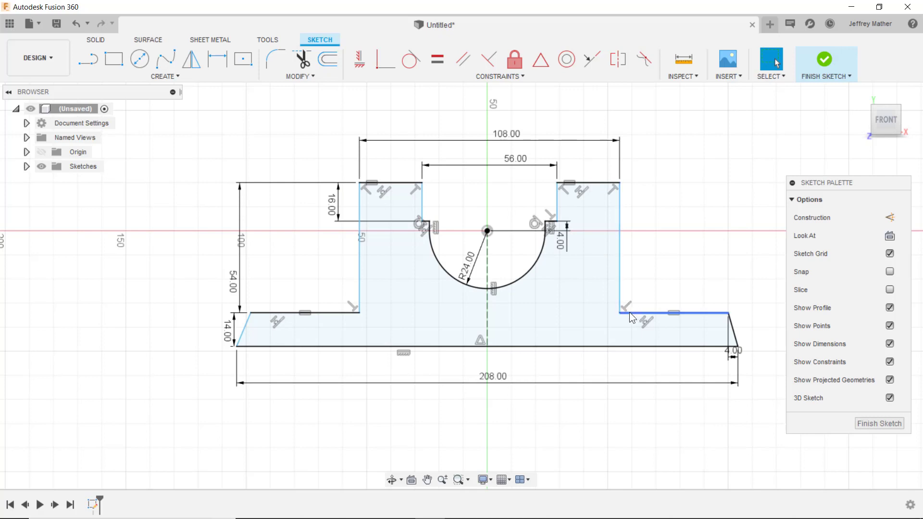
mouse_move(620, 312)
mouse_down()
mouse_move(640, 308)
mouse_move(618, 312)
mouse_move(611, 306)
mouse_move(634, 301)
mouse_move(618, 303)
mouse_up()
Apply an Equal constraint between the two short horizontal ledges at either side of the arc's upper ends.
scroll(542, 180, up, 2)
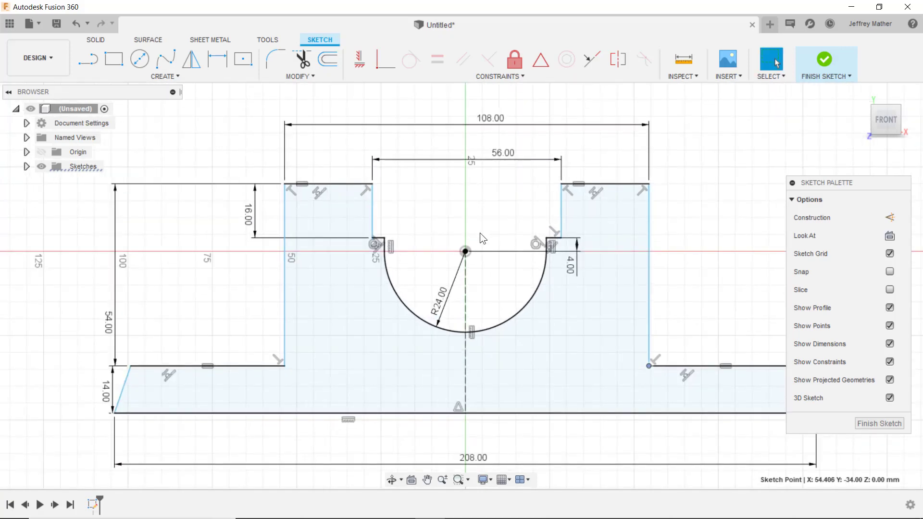
scroll(480, 233, up, 2)
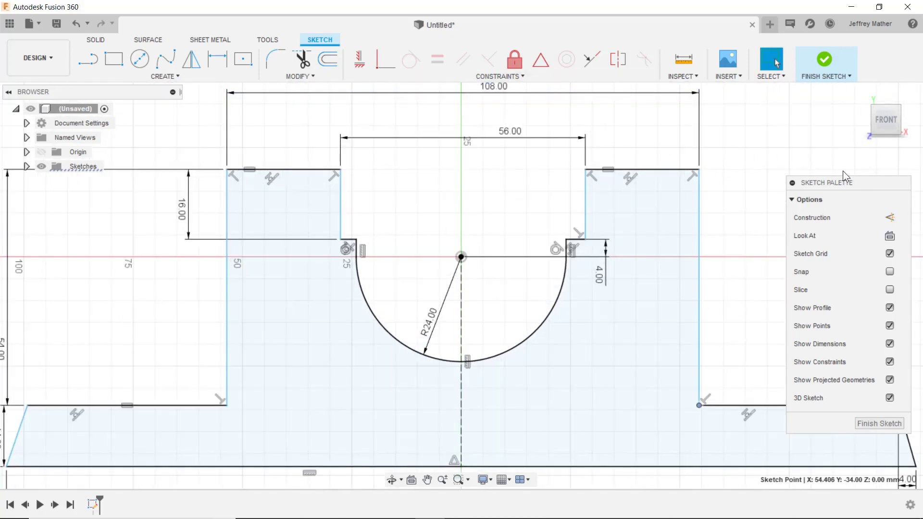
click(775, 133)
click(434, 63)
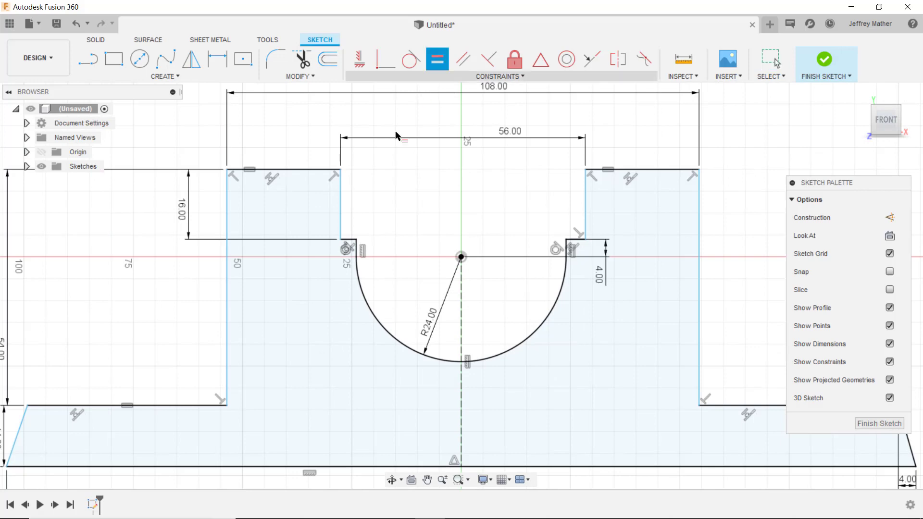
click(348, 239)
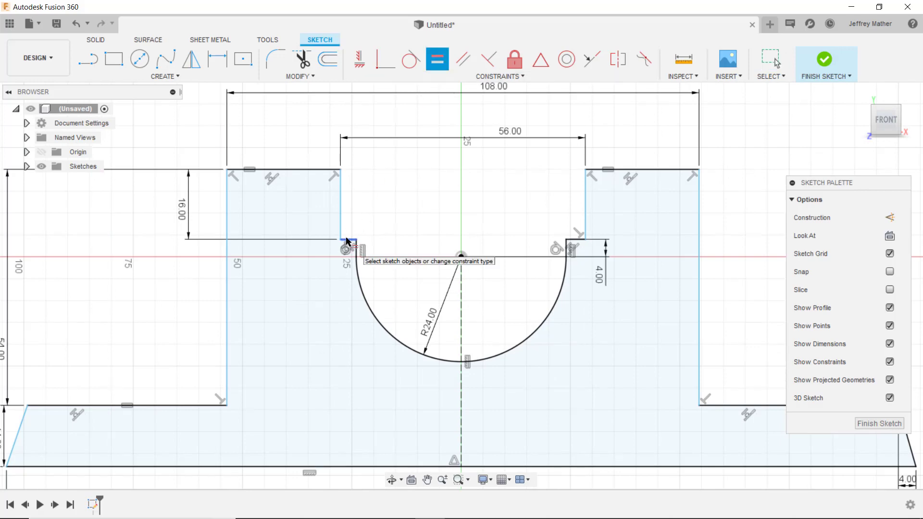
click(580, 245)
scroll(508, 212, down, 3)
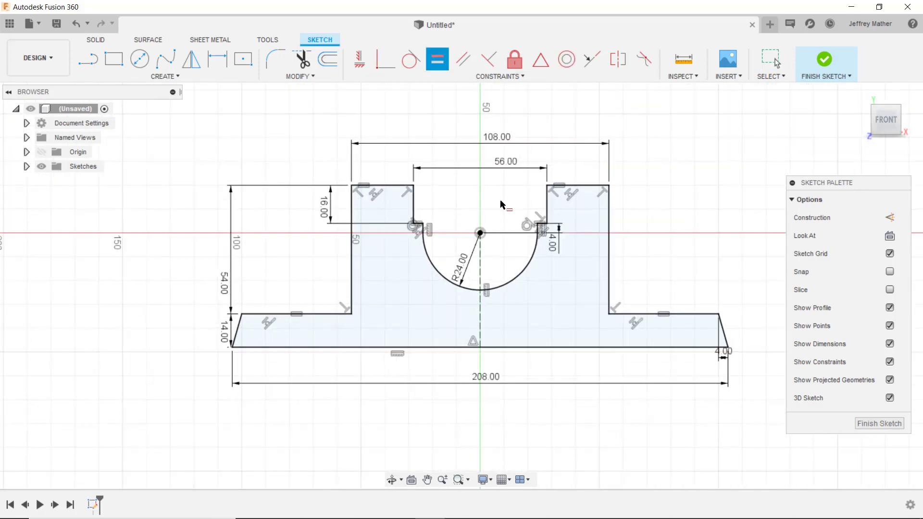
key(Escape)
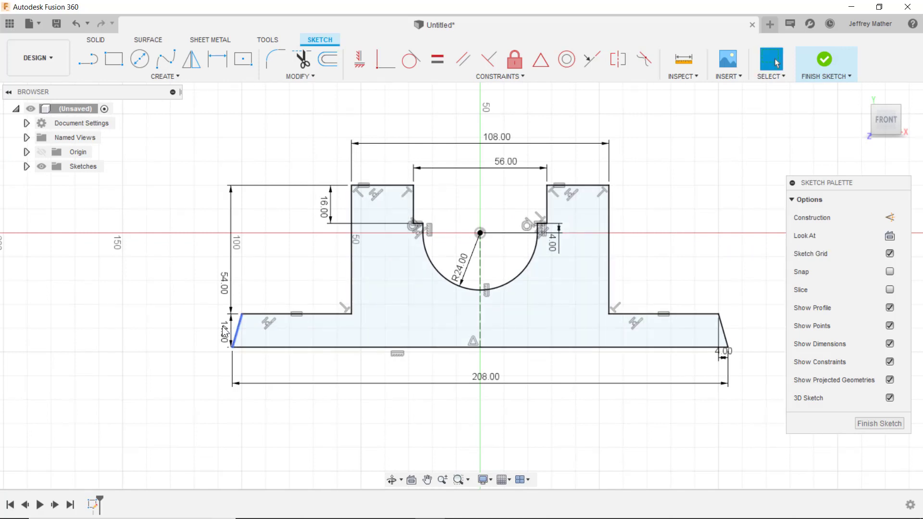
Reposition the base's 14 mm height dimension and the slope's 4 mm offset dimension clear of the neighbouring geometry.
drag(231, 326, 217, 324)
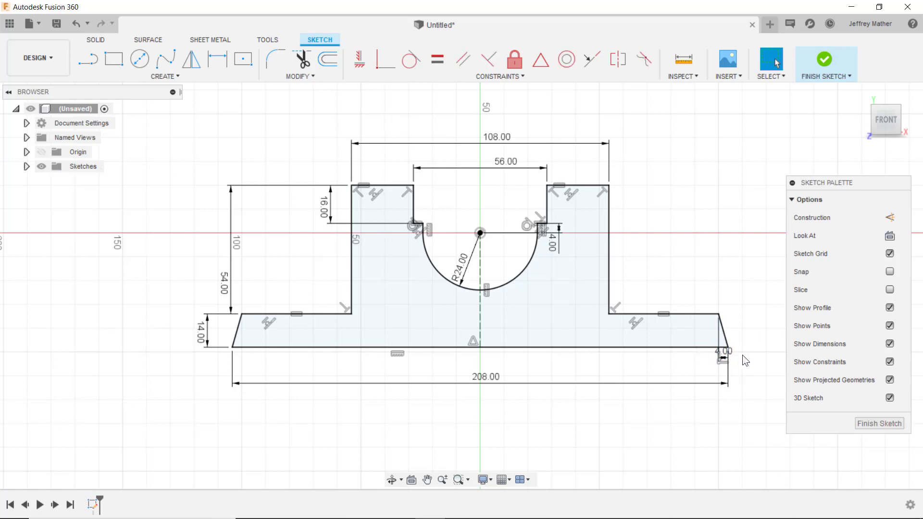
drag(725, 355, 700, 364)
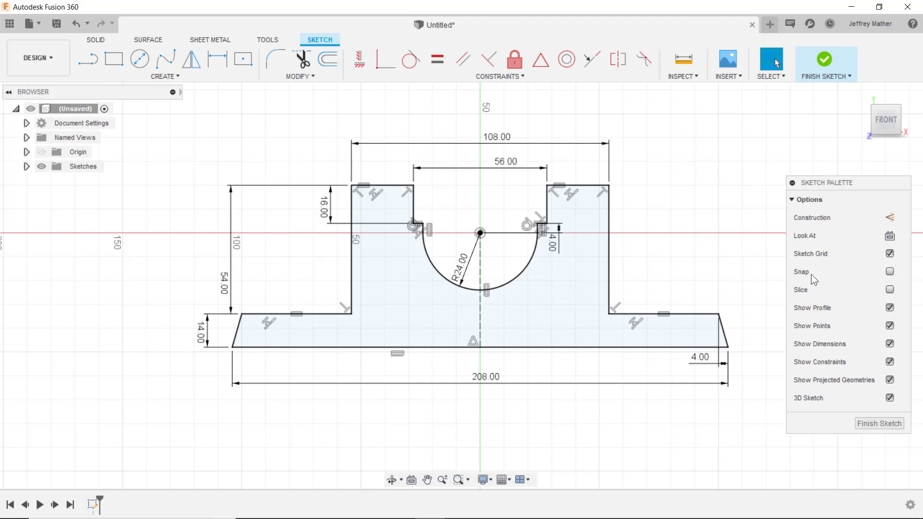
Examine the options for saving the design and exporting it to a local file, and close them without saving or exporting.
click(57, 27)
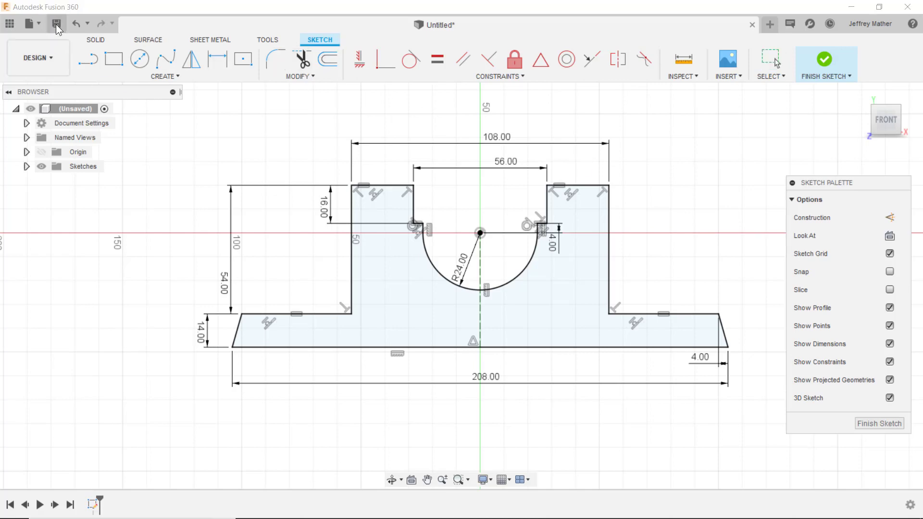
click(665, 50)
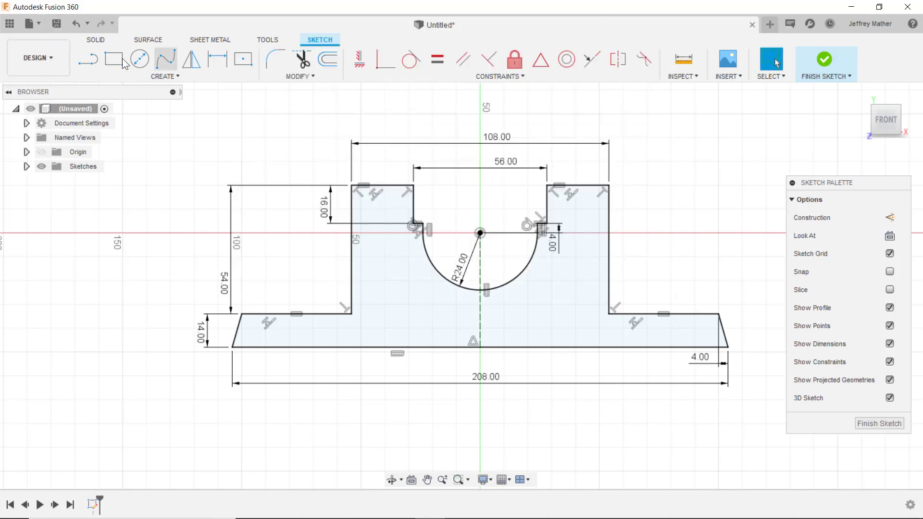
click(29, 24)
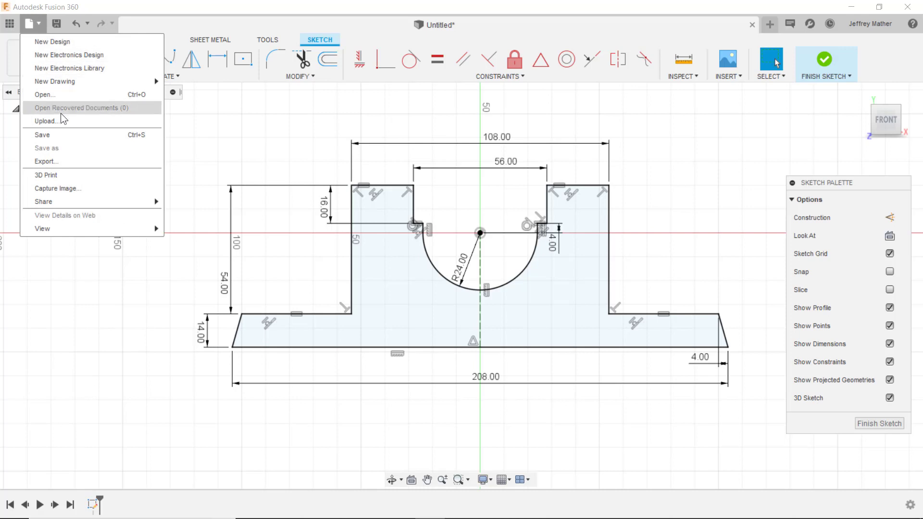
click(177, 130)
click(27, 26)
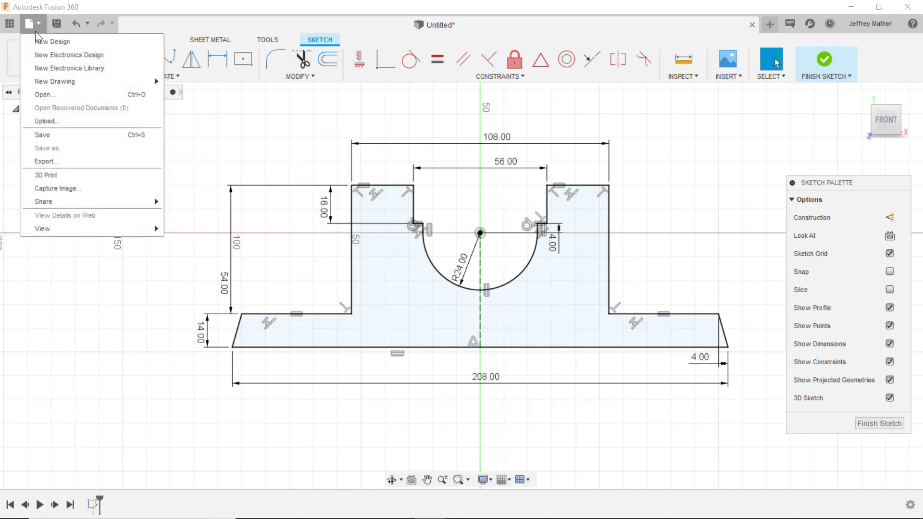
click(56, 165)
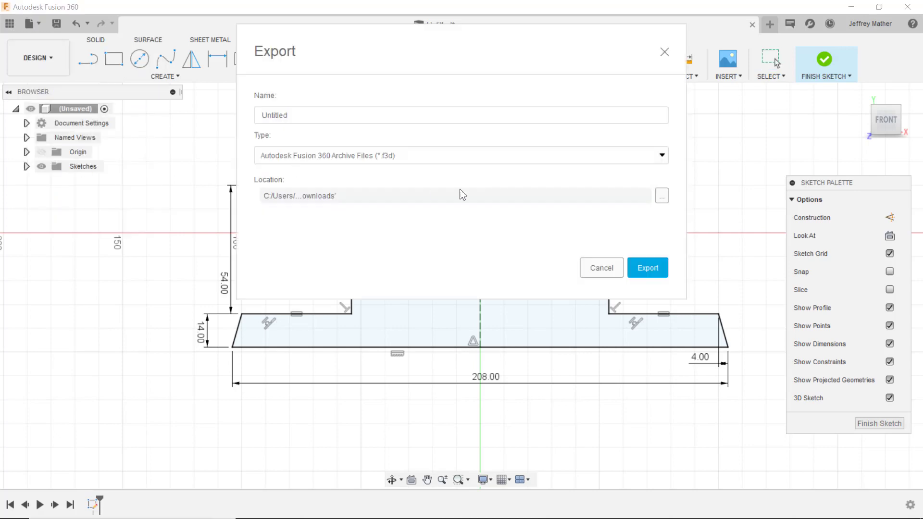
click(665, 52)
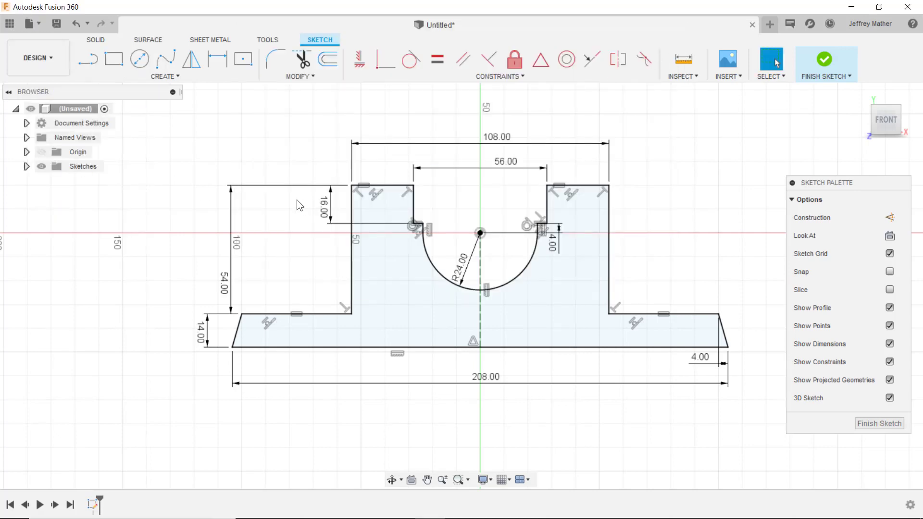